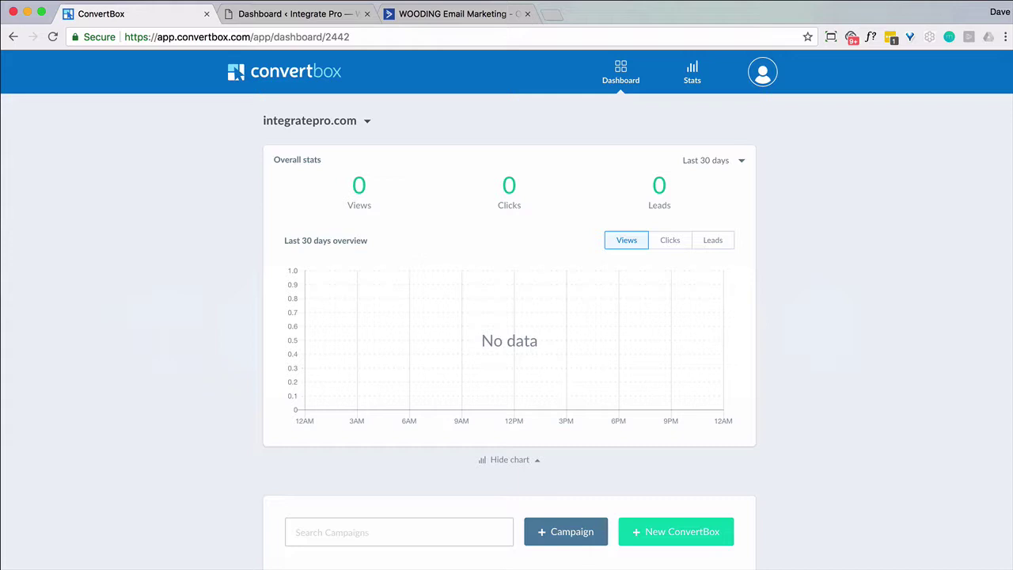
# - Add another ActiveCampaign account in the account's integration settings and name it Wooding
pyautogui.click(761, 74)
pyautogui.click(737, 168)
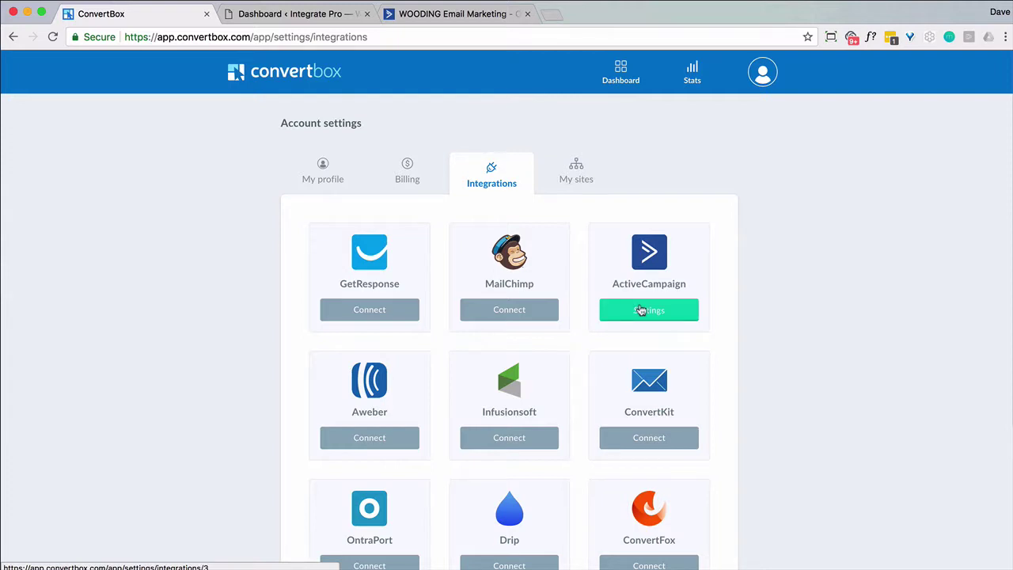
pyautogui.click(641, 311)
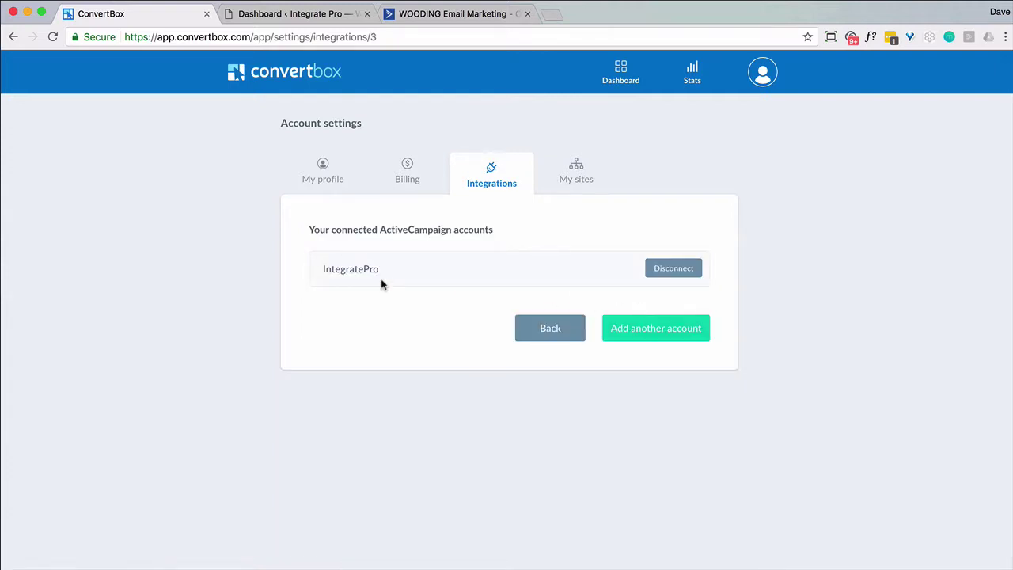
pyautogui.click(623, 327)
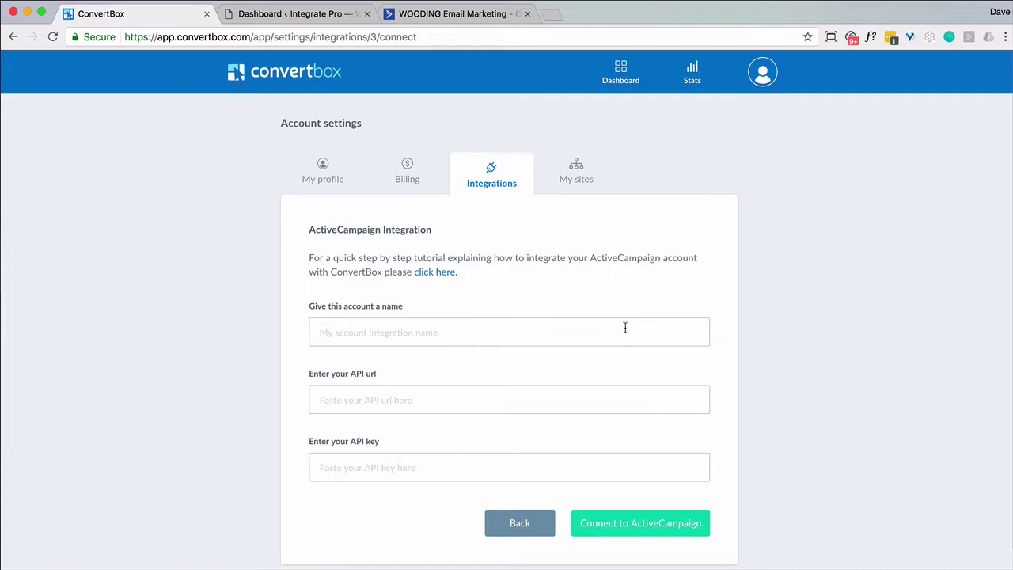
pyautogui.click(508, 335)
pyautogui.write('Wooding')
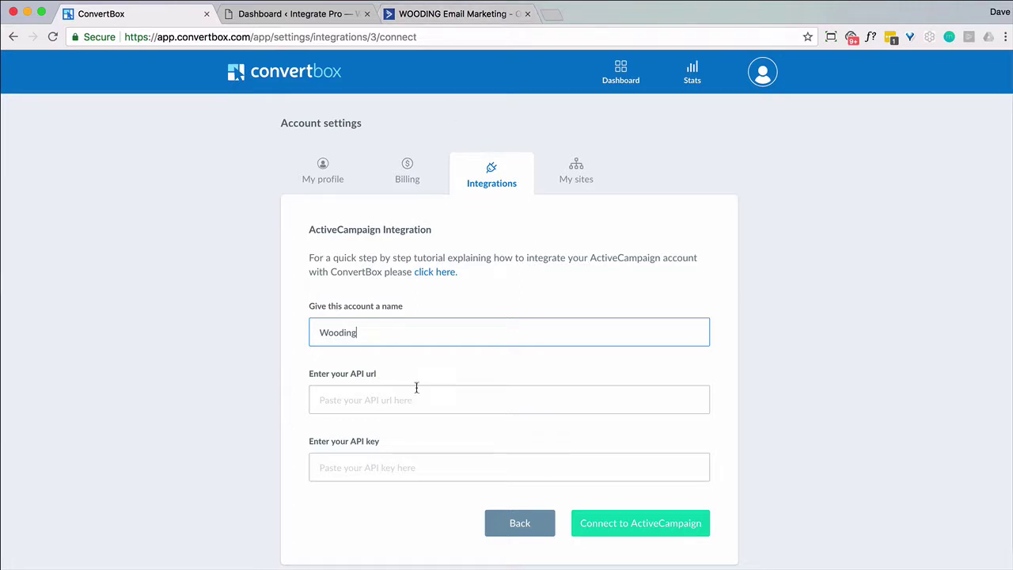
# - Copy the API URL from ActiveCampaign's developer settings into the API url field of the ConvertBox integration form
pyautogui.click(458, 14)
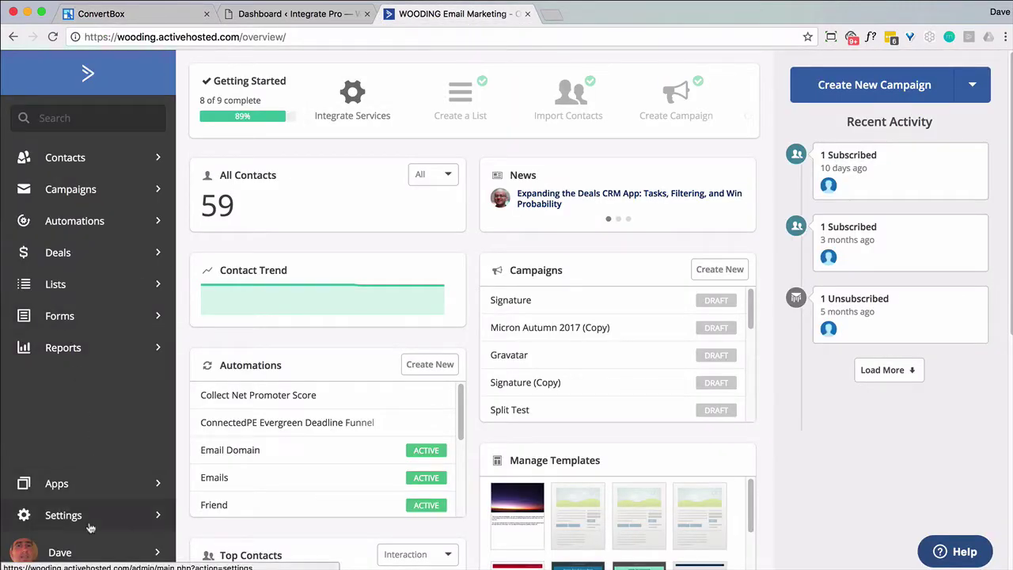
pyautogui.click(87, 519)
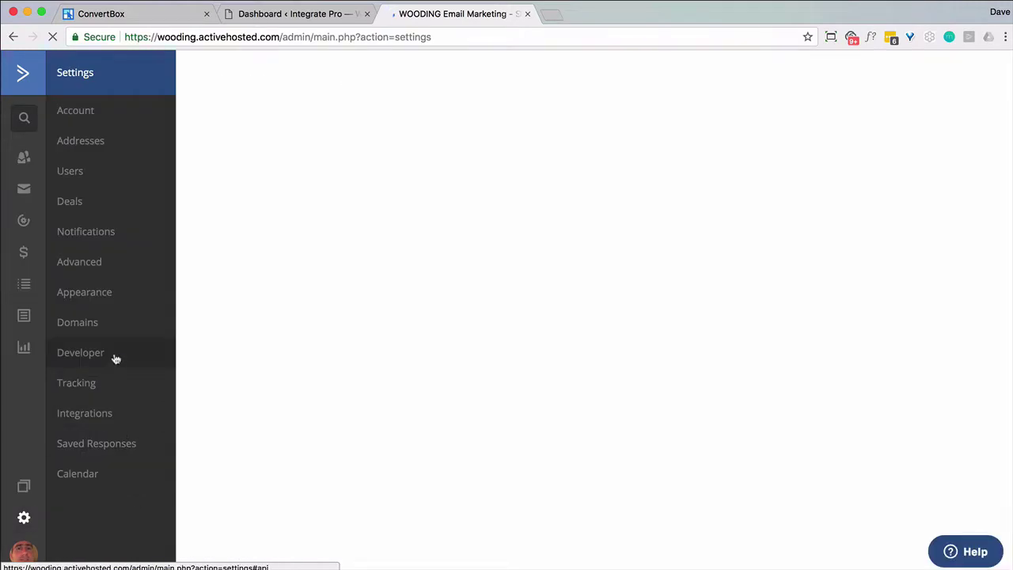
pyautogui.click(113, 356)
pyautogui.click(328, 183)
pyautogui.press('super+c')
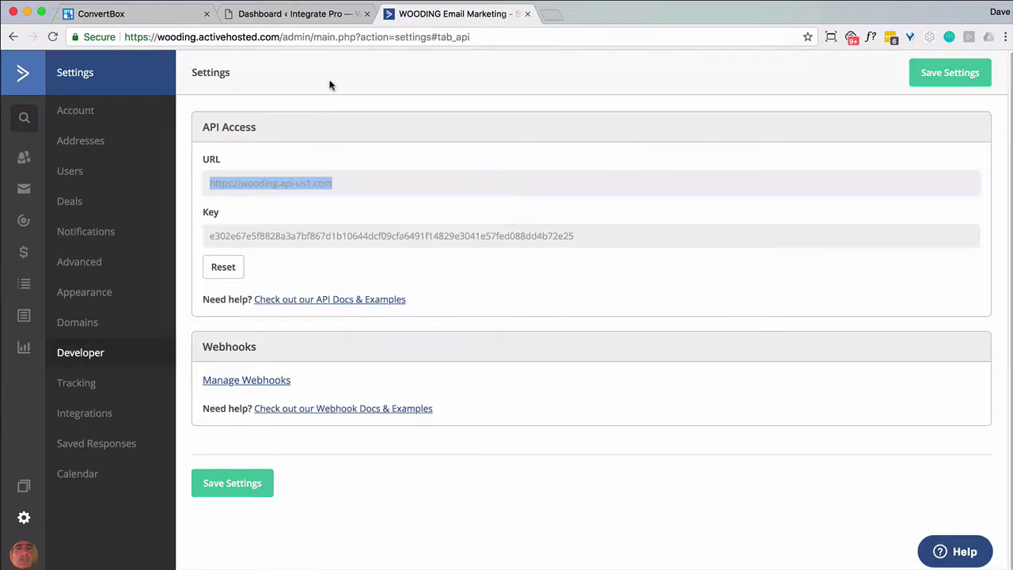
pyautogui.click(101, 13)
pyautogui.click(352, 400)
pyautogui.press('super+v')
# - Copy the API key from ActiveCampaign into ConvertBox's API key field and connect the account
pyautogui.click(451, 13)
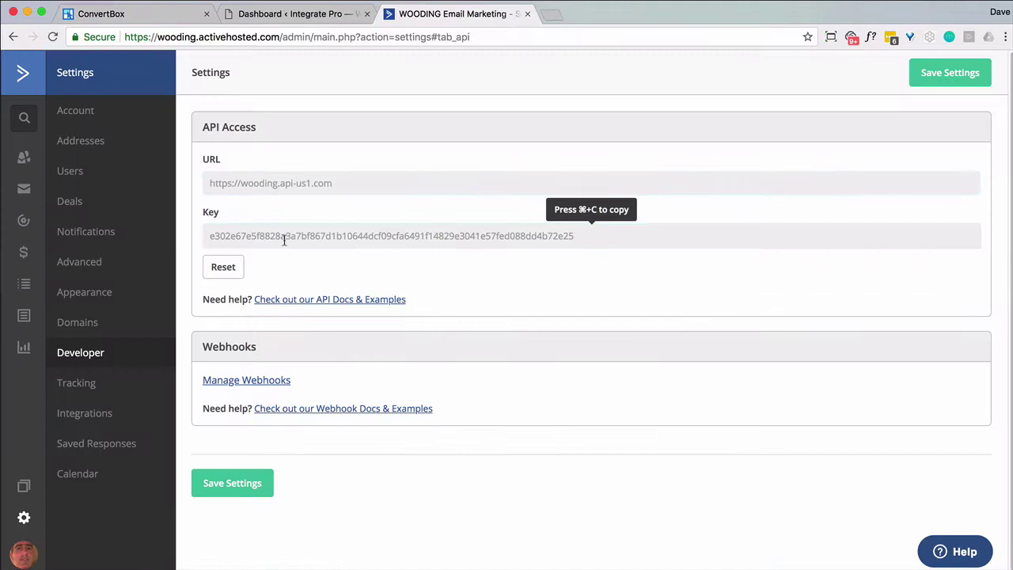
pyautogui.click(443, 236)
pyautogui.press('super+c')
pyautogui.click(101, 13)
pyautogui.click(396, 466)
pyautogui.press('super+v')
pyautogui.click(599, 531)
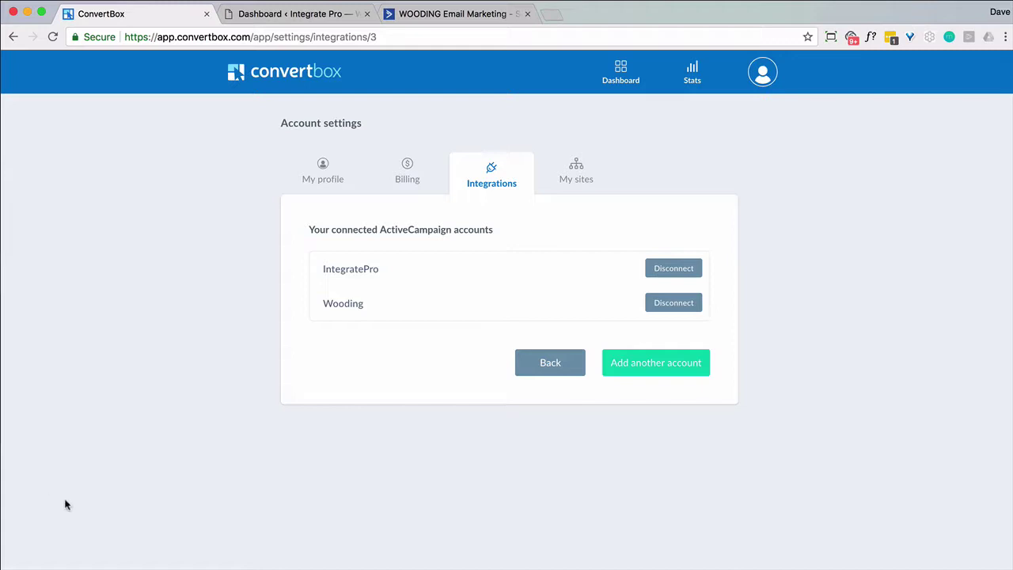
# - Create a new campaign named Test from the dashboard, without a campaign goal
pyautogui.click(614, 73)
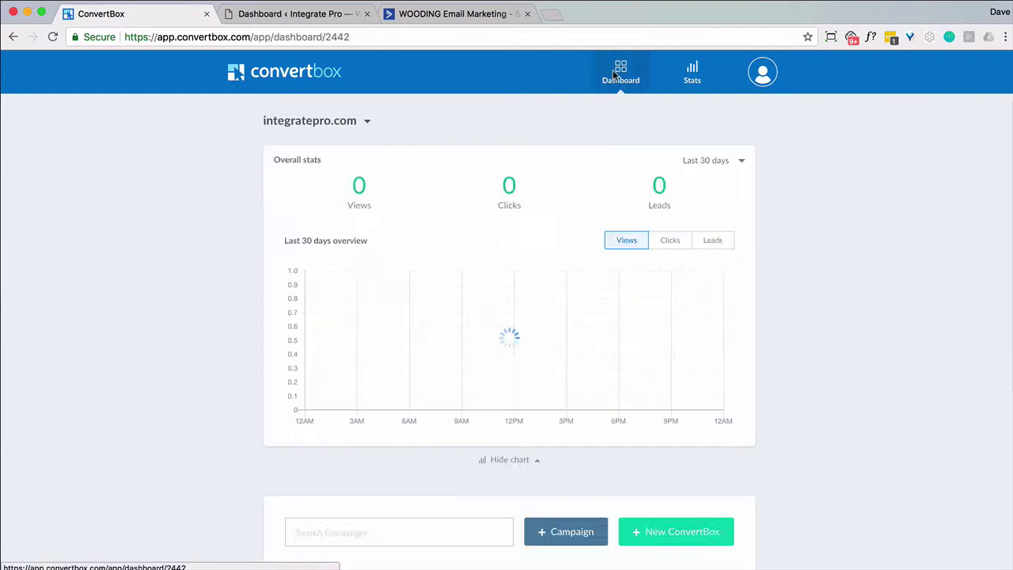
pyautogui.scroll(-3, 843, 305)
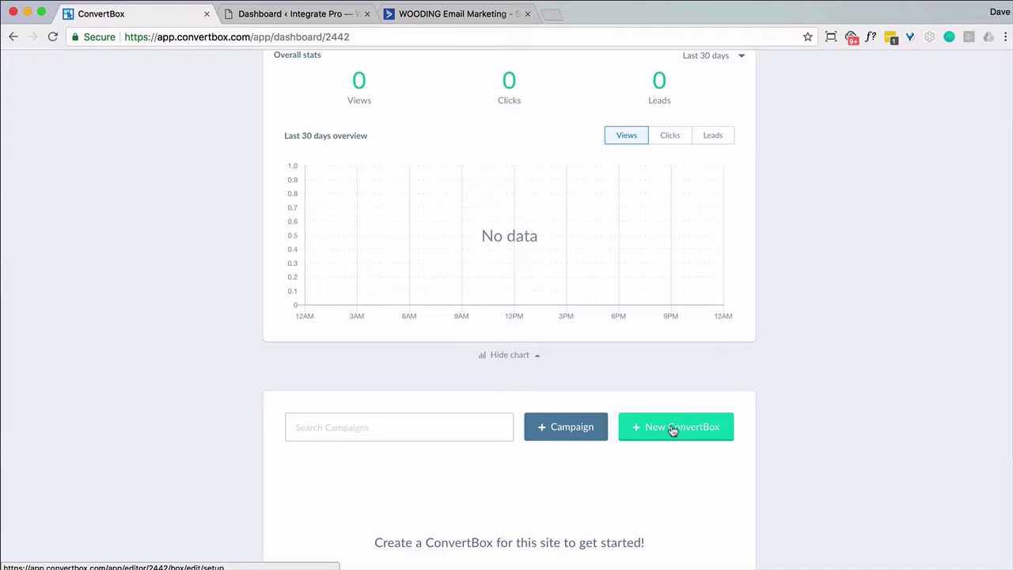
pyautogui.click(568, 432)
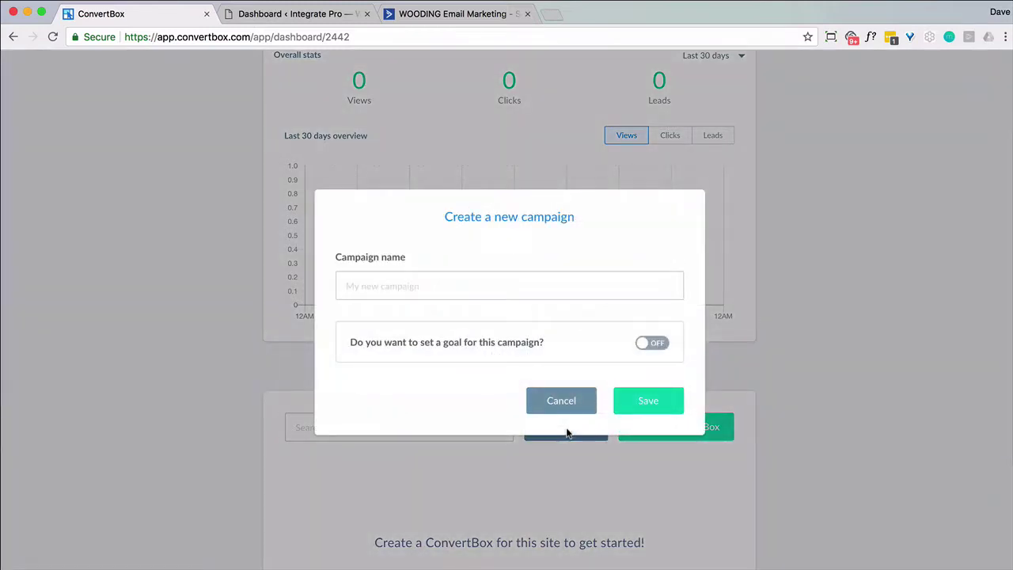
pyautogui.click(369, 284)
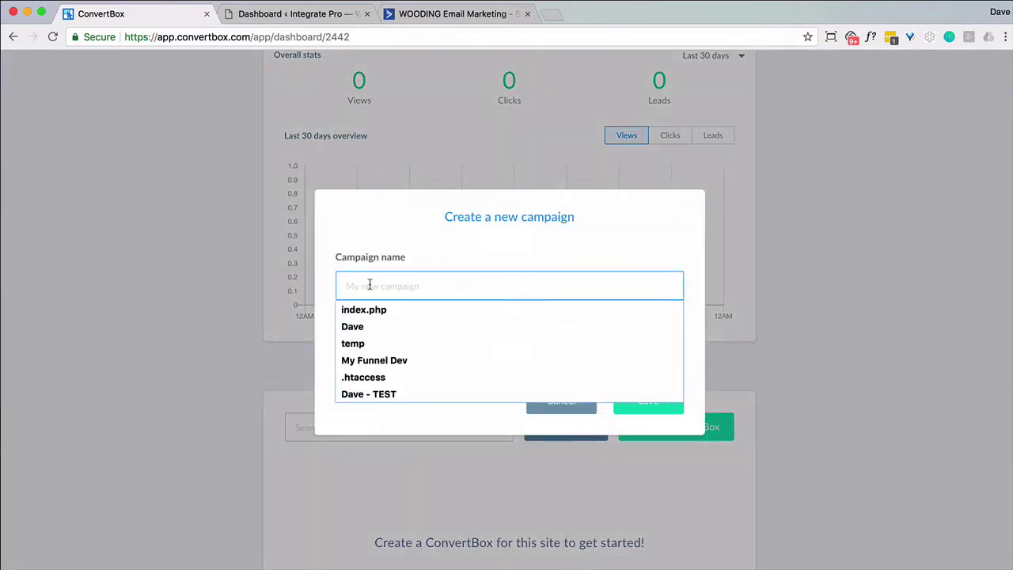
pyautogui.write('tes')
pyautogui.click(360, 310)
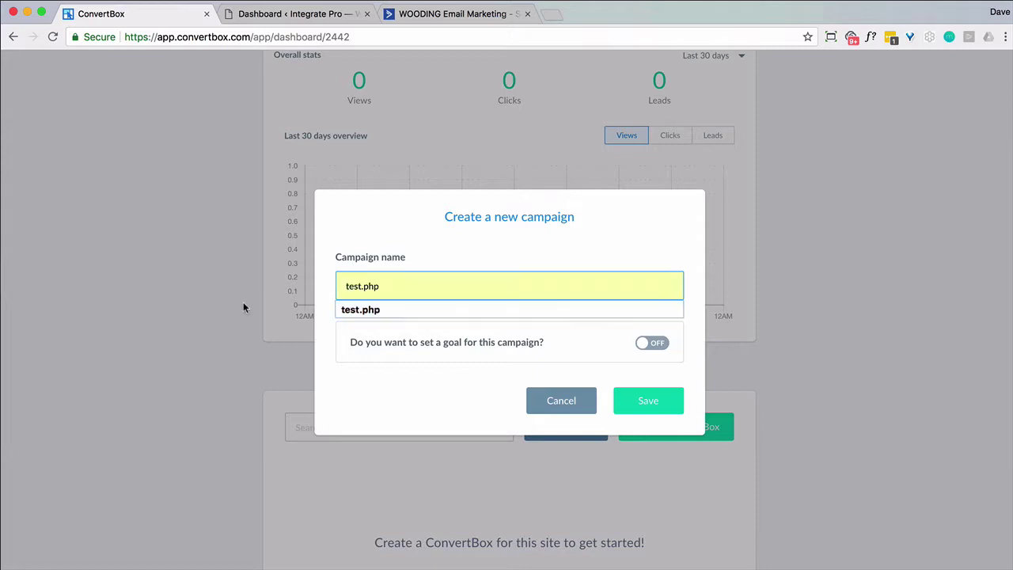
pyautogui.click(202, 307)
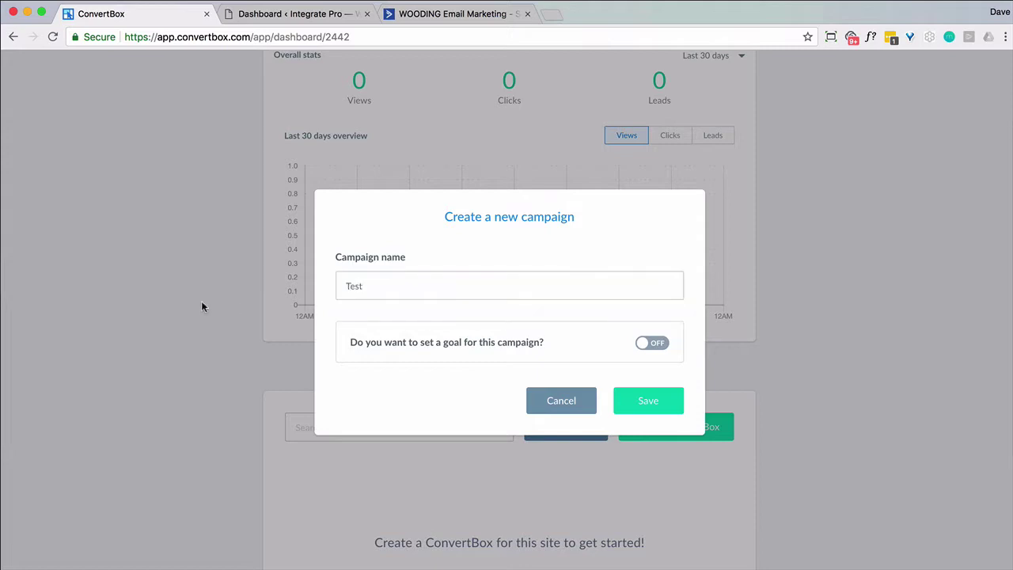
pyautogui.click(645, 400)
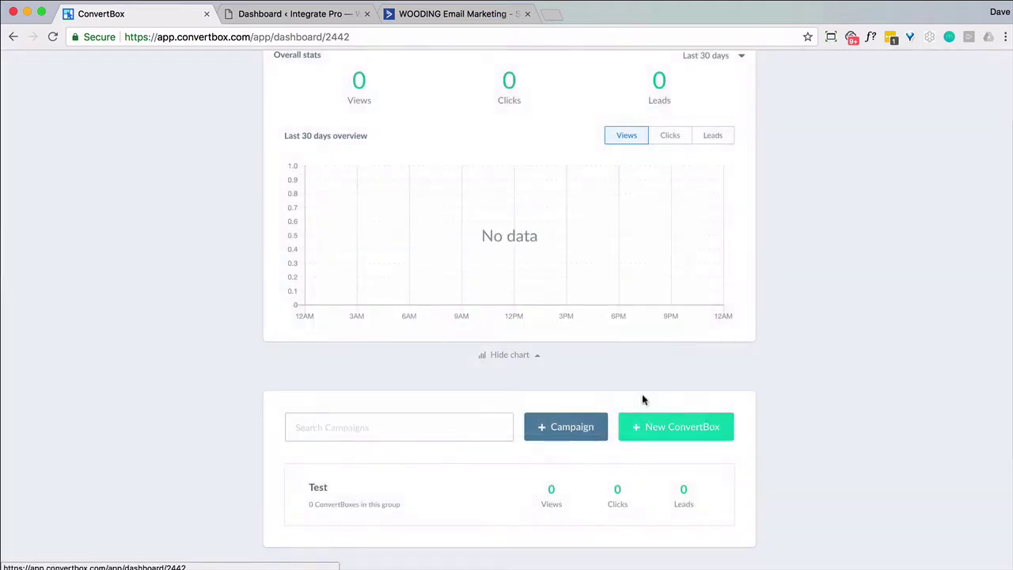
pyautogui.scroll(3, 773, 361)
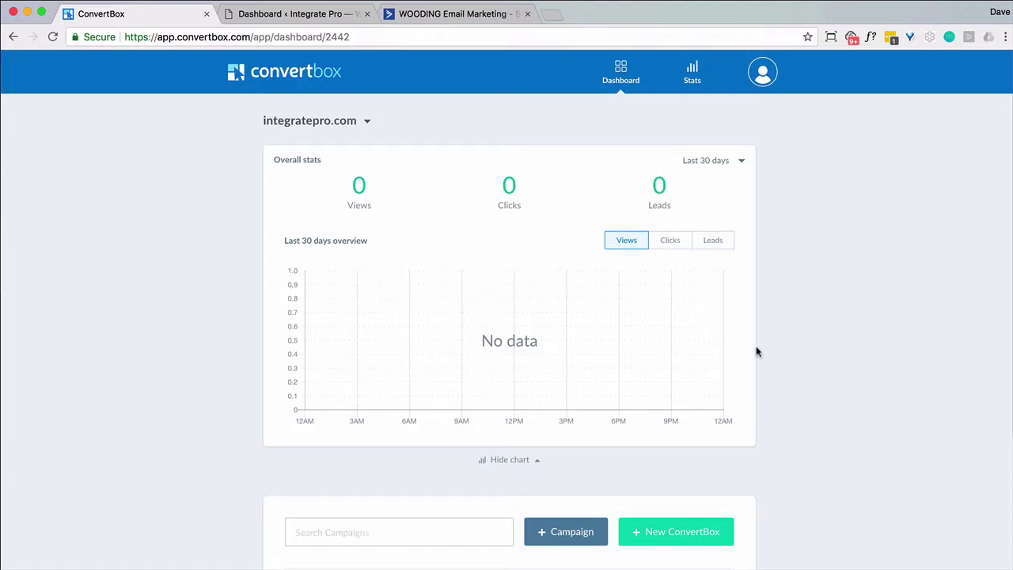
pyautogui.click(367, 124)
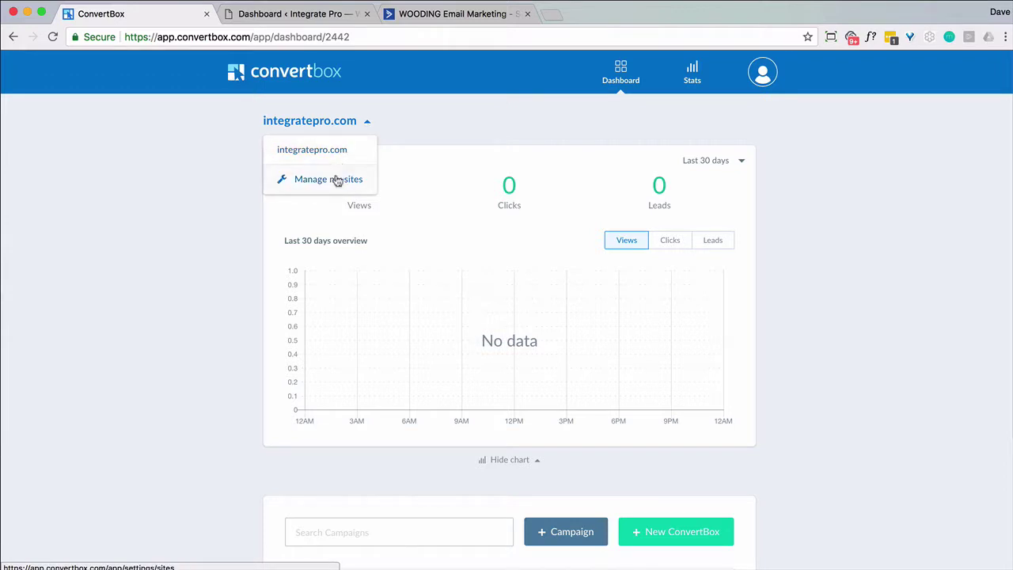
pyautogui.click(189, 175)
# - Create a new ConvertBox named Test and assign it to the Test campaign
pyautogui.scroll(-2, 876, 384)
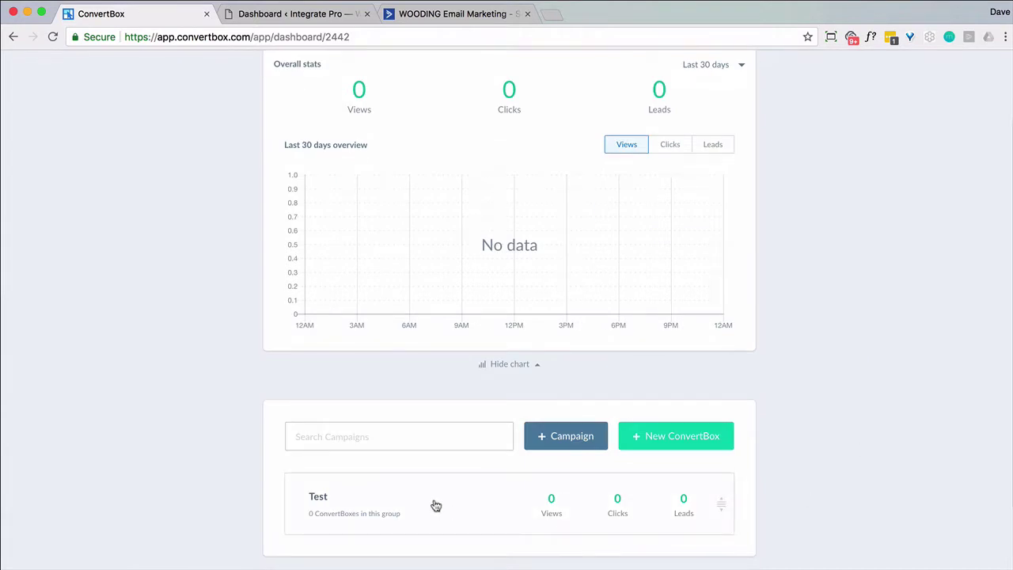
pyautogui.click(666, 445)
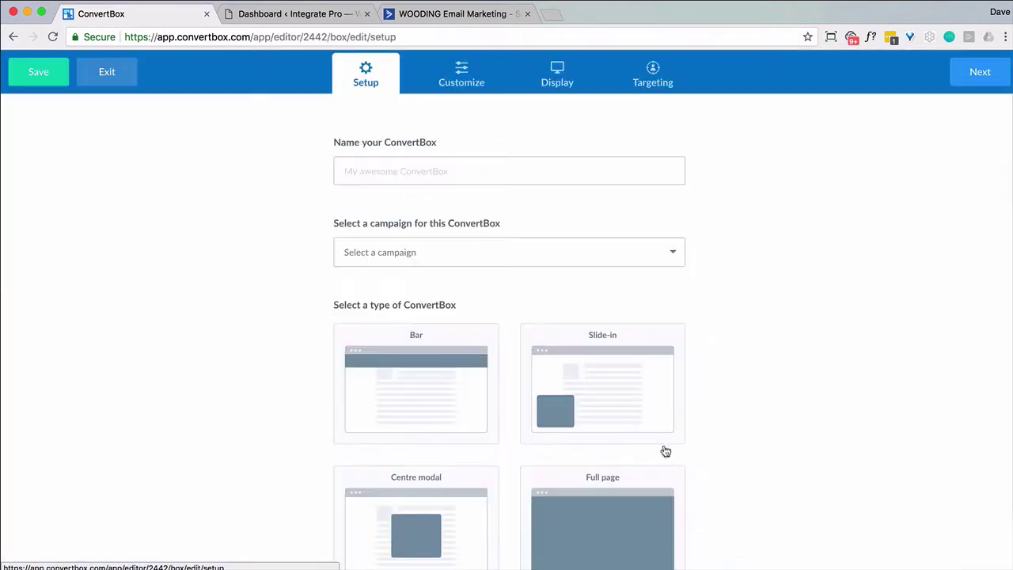
pyautogui.click(375, 171)
pyautogui.write('Test')
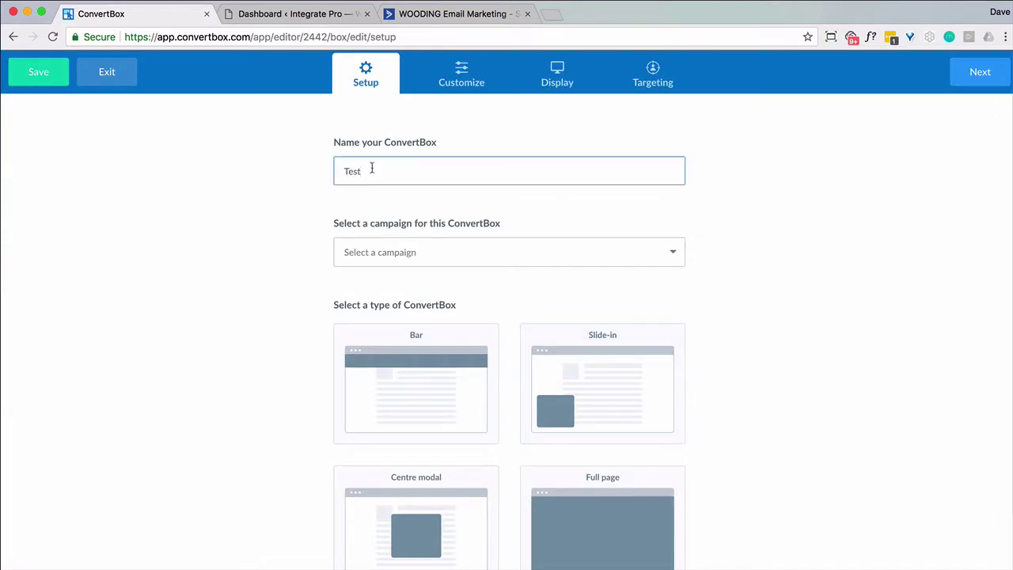
pyautogui.click(423, 258)
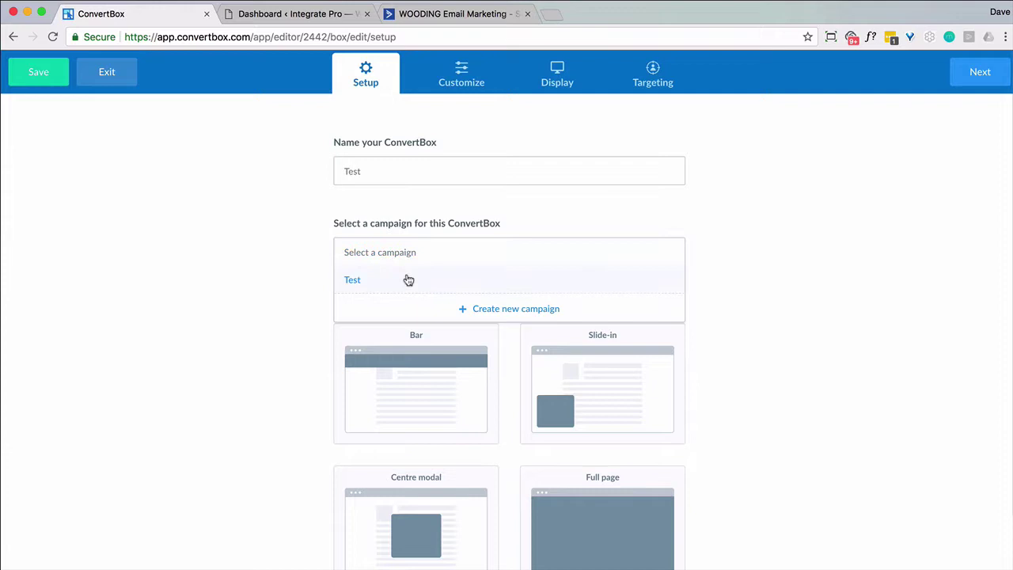
pyautogui.click(408, 280)
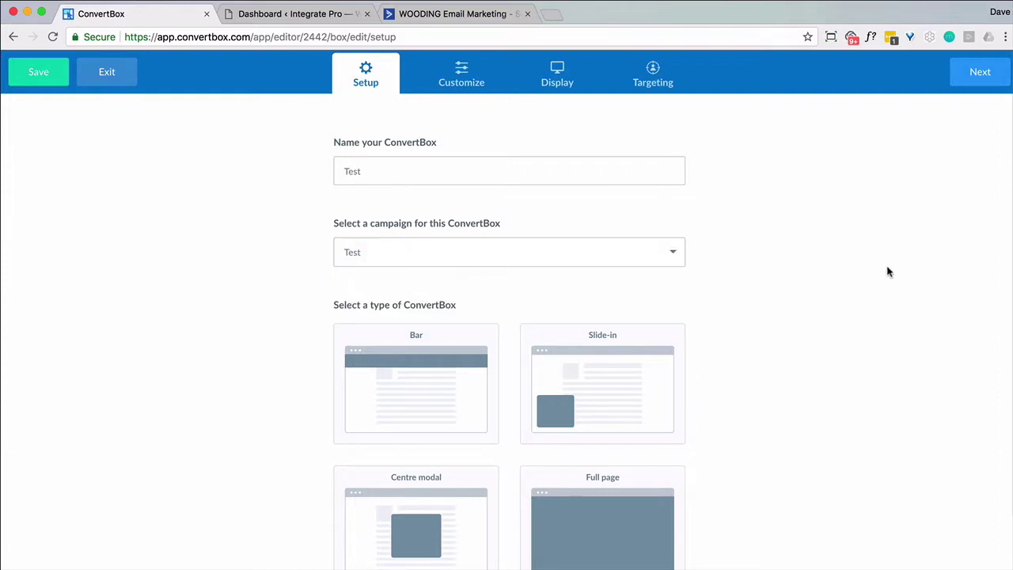
# - Choose Centre modal as the ConvertBox type and continue to the Customize stage
pyautogui.scroll(-2, 887, 269)
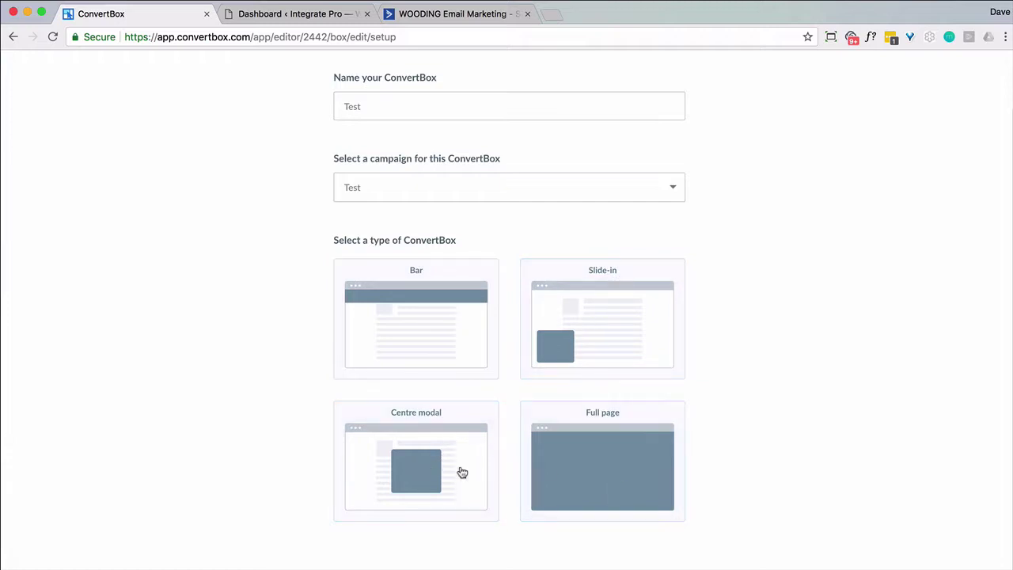
pyautogui.click(410, 472)
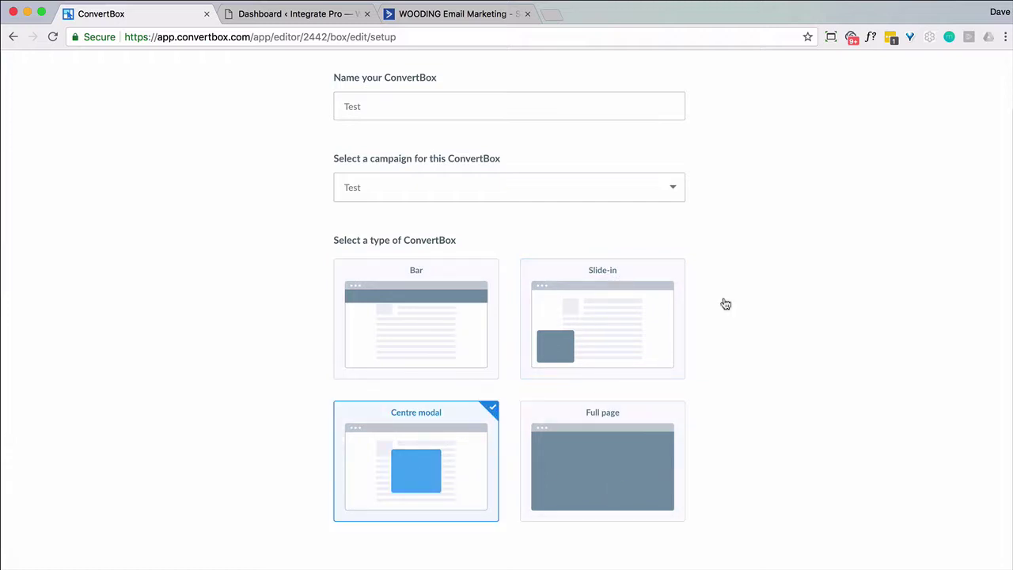
pyautogui.scroll(2, 760, 265)
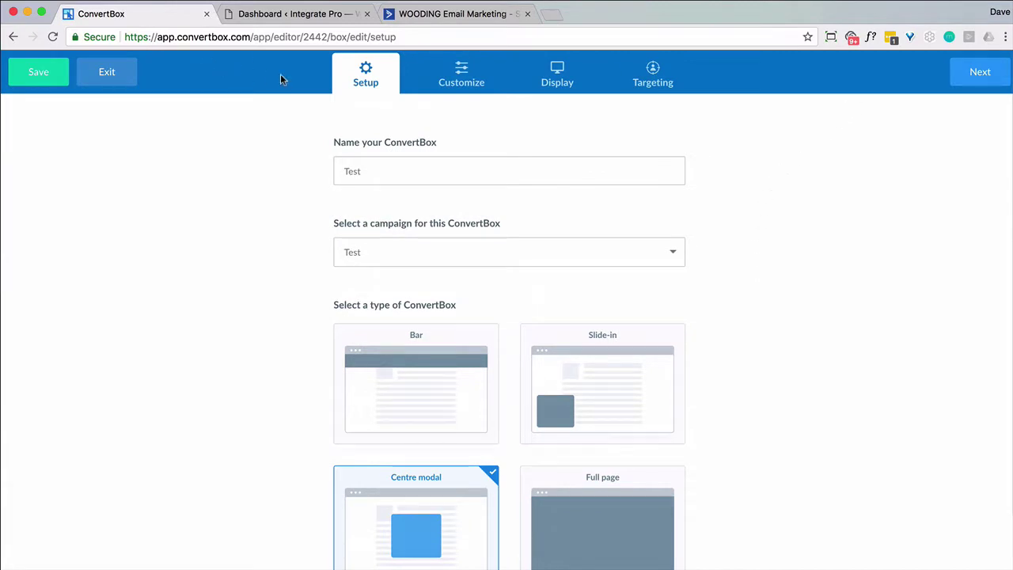
pyautogui.click(979, 72)
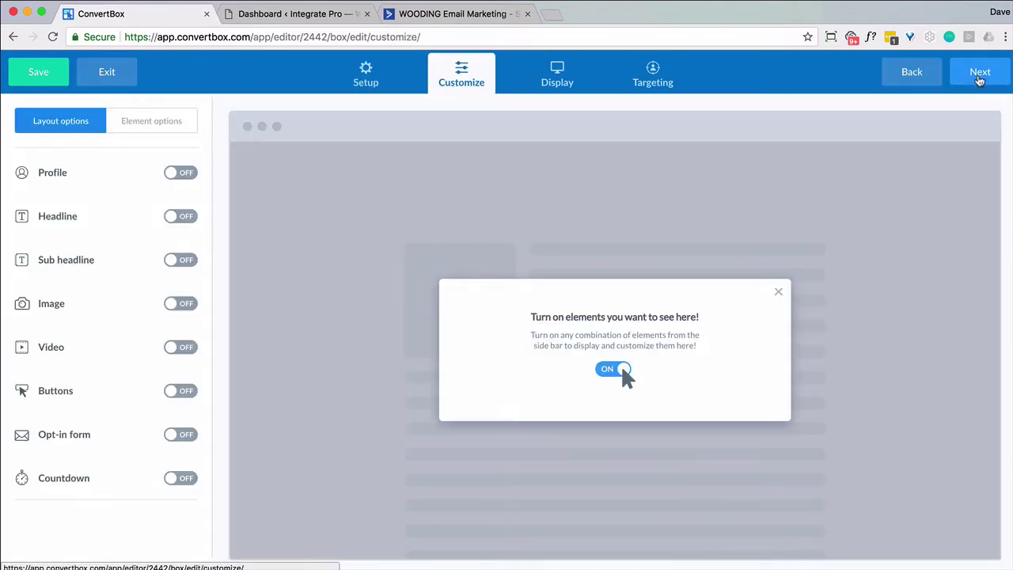
# - Try out the Profile element on the modal, view its image, name and title options, and turn it off
pyautogui.click(779, 294)
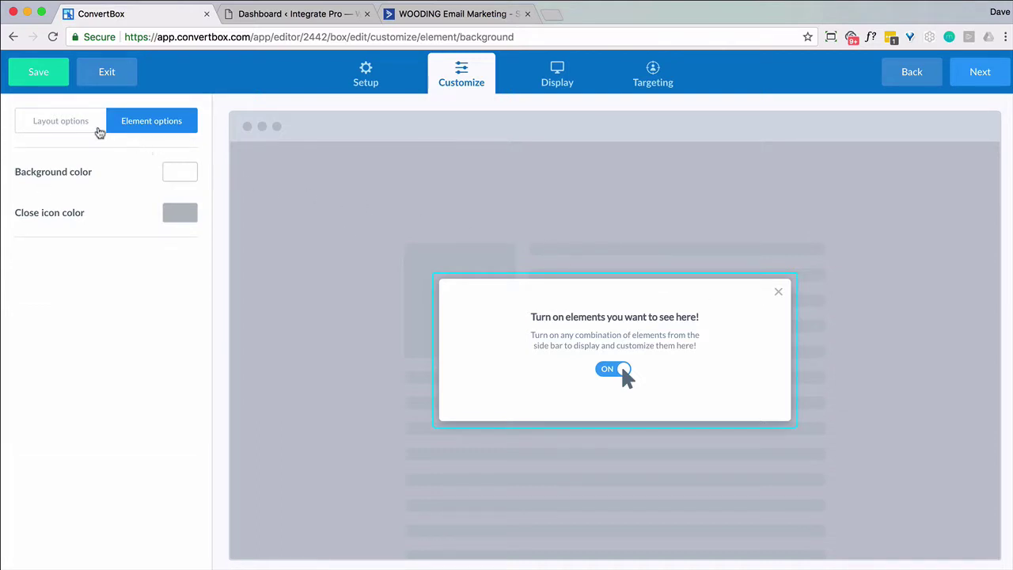
pyautogui.click(83, 124)
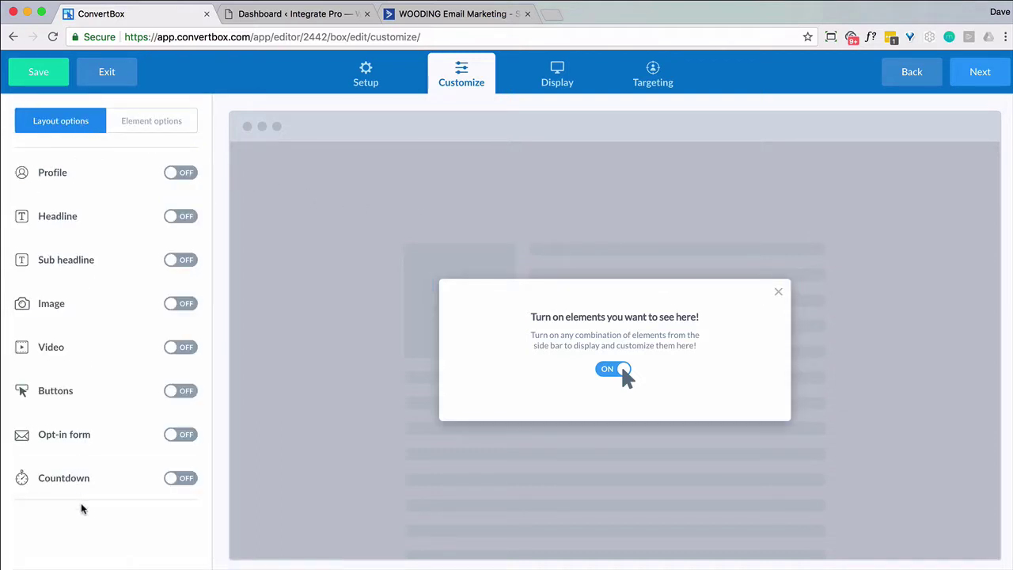
pyautogui.click(183, 176)
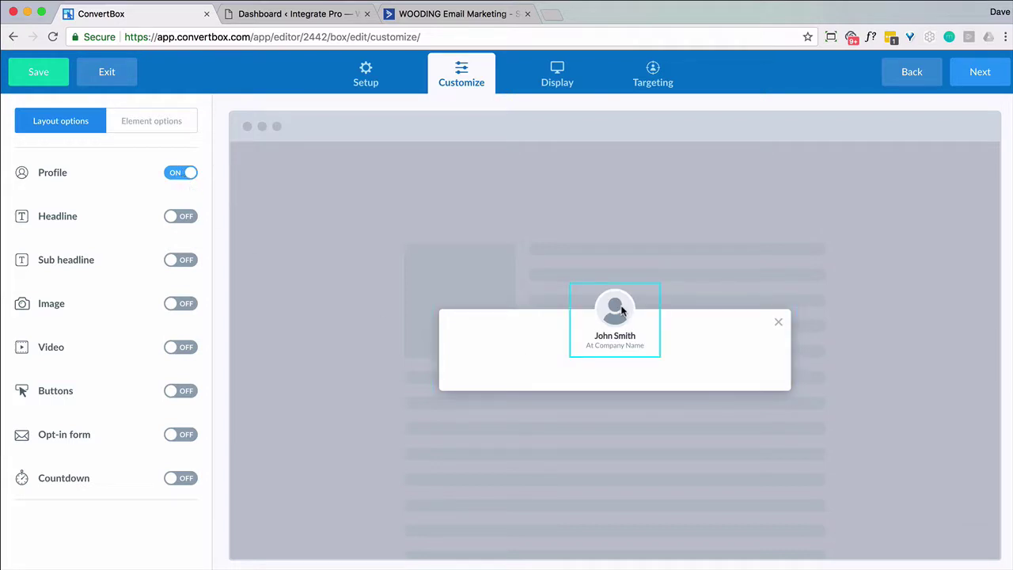
pyautogui.click(708, 350)
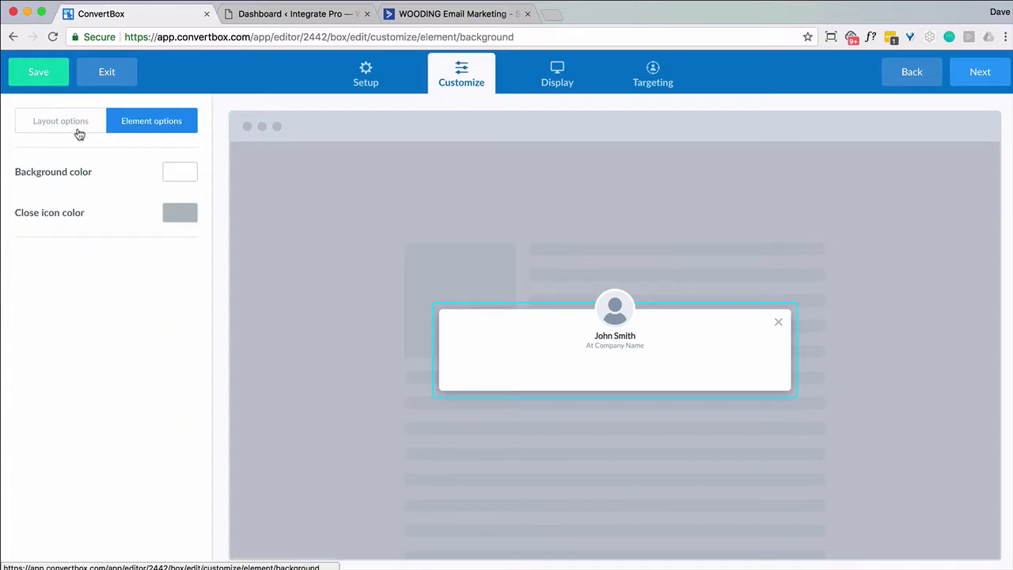
pyautogui.click(624, 310)
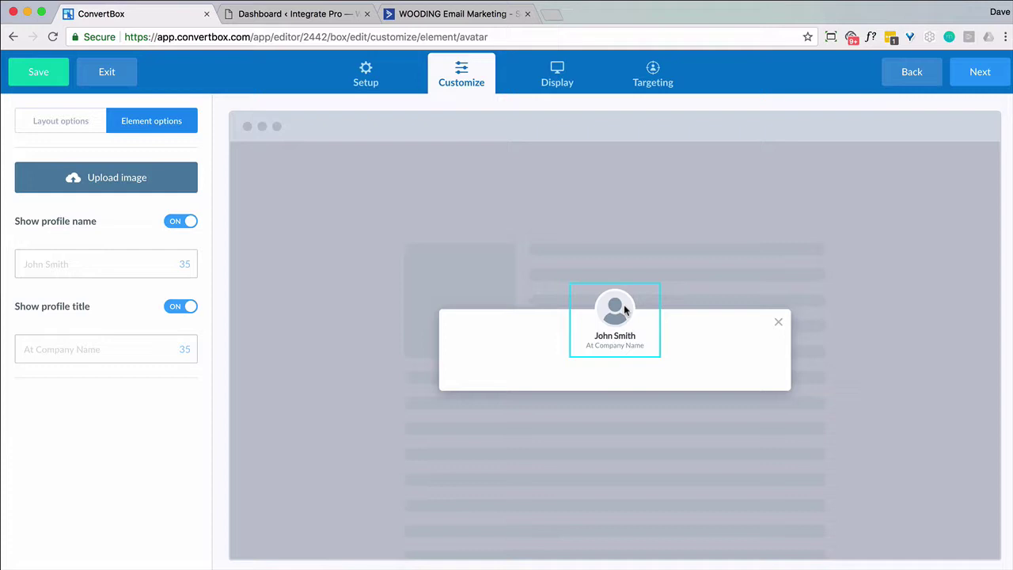
pyautogui.click(61, 119)
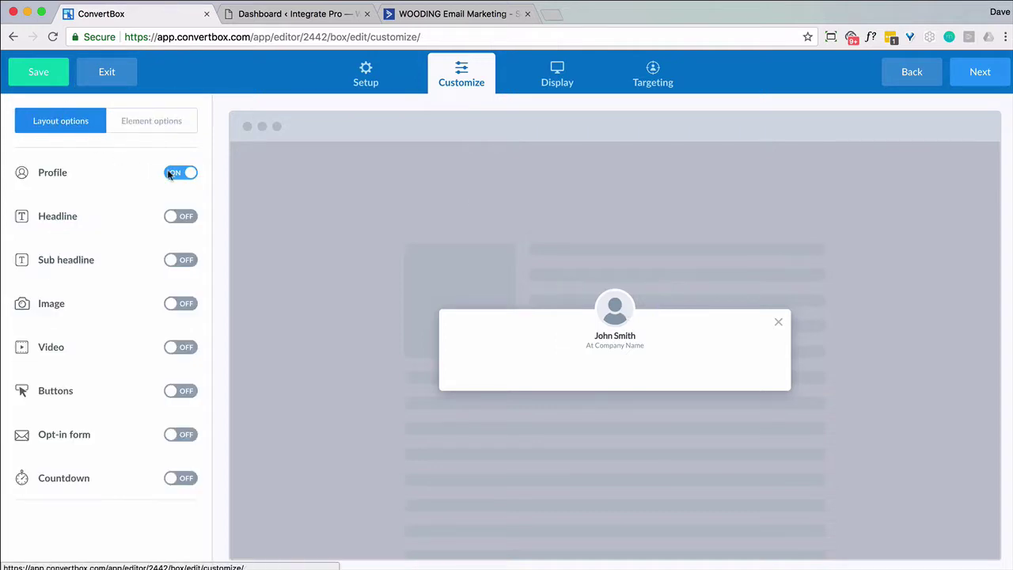
pyautogui.click(177, 174)
# - Turn on the Headline element in the modal and set its text to "Headline"
pyautogui.click(180, 217)
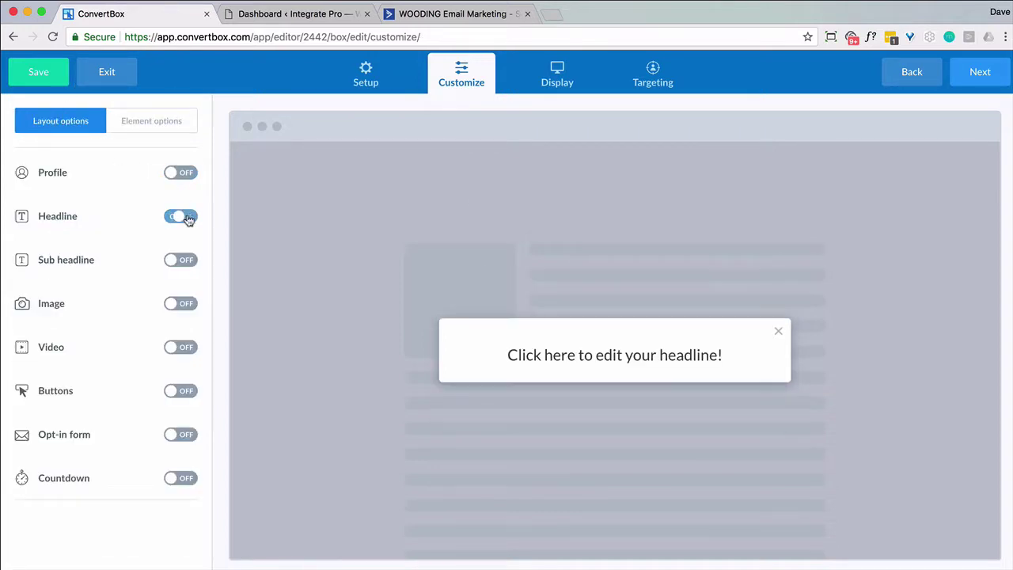
pyautogui.click(594, 369)
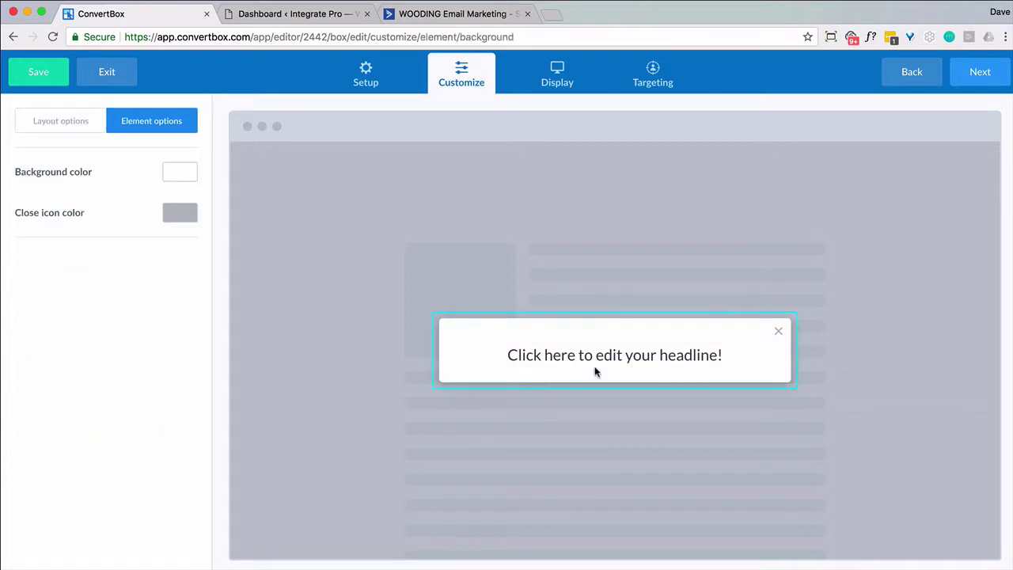
pyautogui.click(594, 366)
pyautogui.write('HEad')
pyautogui.press('BackSpace')
pyautogui.press('BackSpace')
pyautogui.press('BackSpace')
pyautogui.write('eadline')
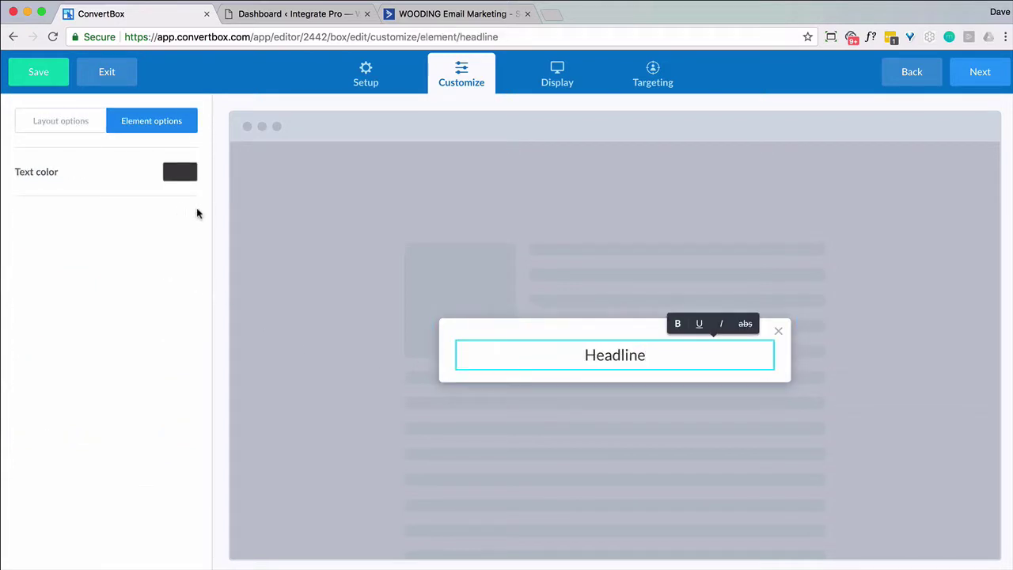
pyautogui.click(384, 283)
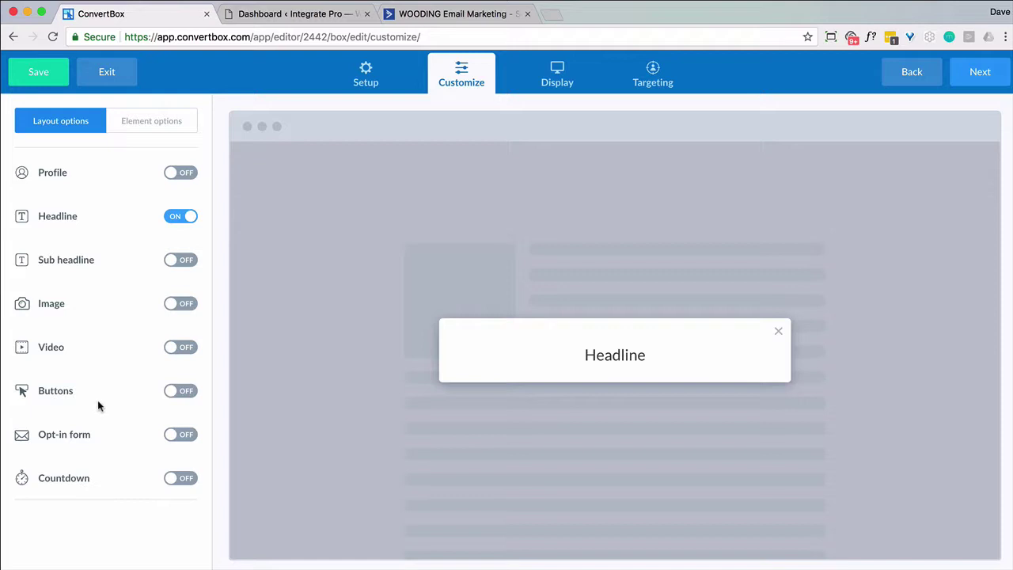
# - Turn on the Buttons element and add a second button below the first one
pyautogui.click(181, 392)
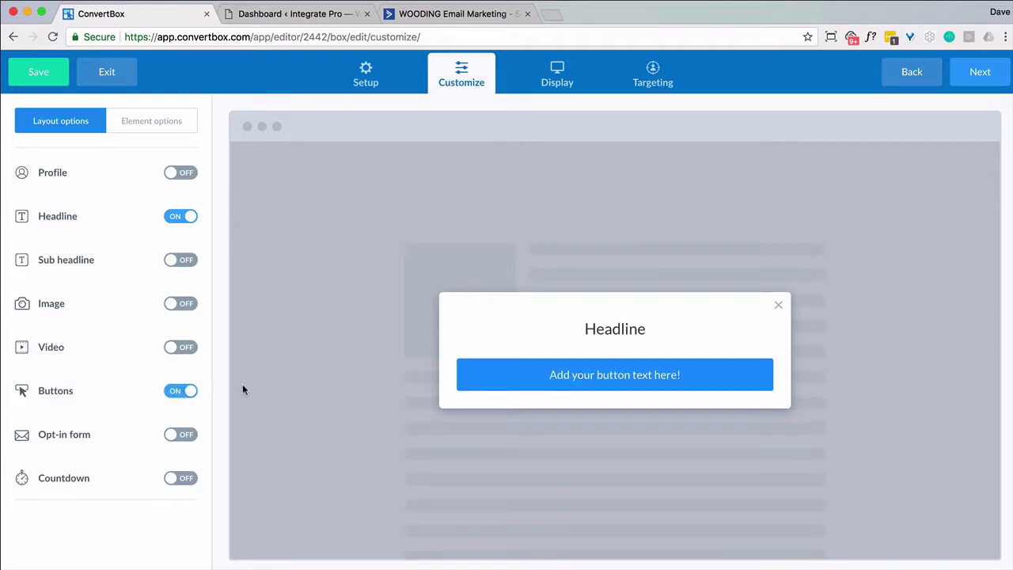
pyautogui.click(614, 388)
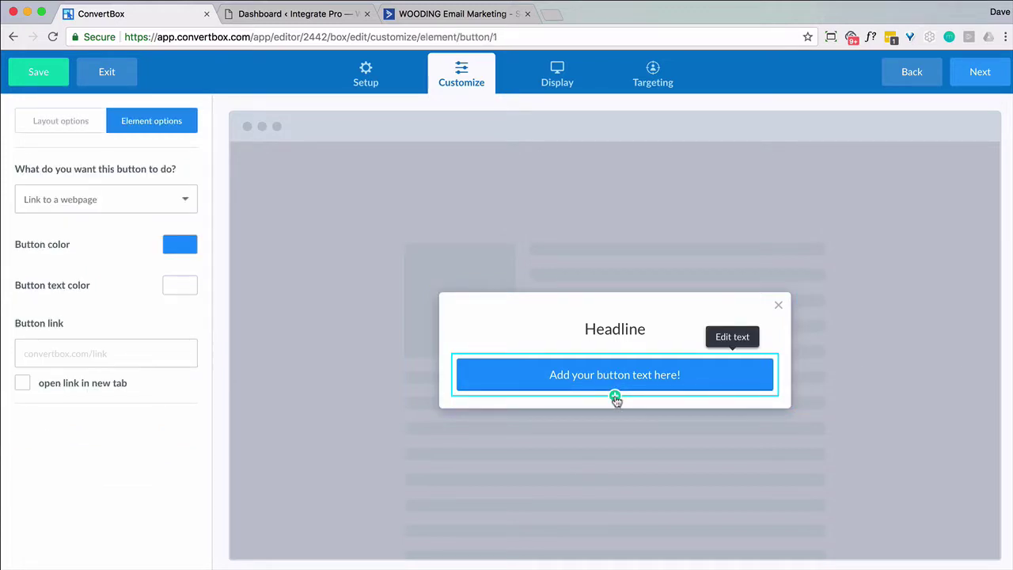
pyautogui.click(615, 397)
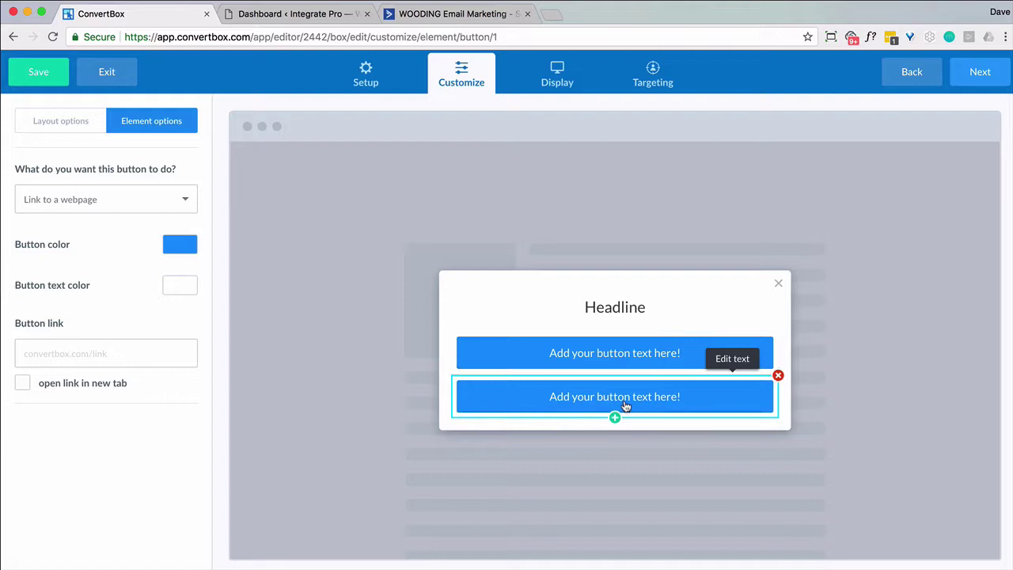
# - Label the upper button "Are you a woman?" and the lower button "Are you a man?"
pyautogui.click(625, 360)
pyautogui.click(623, 361)
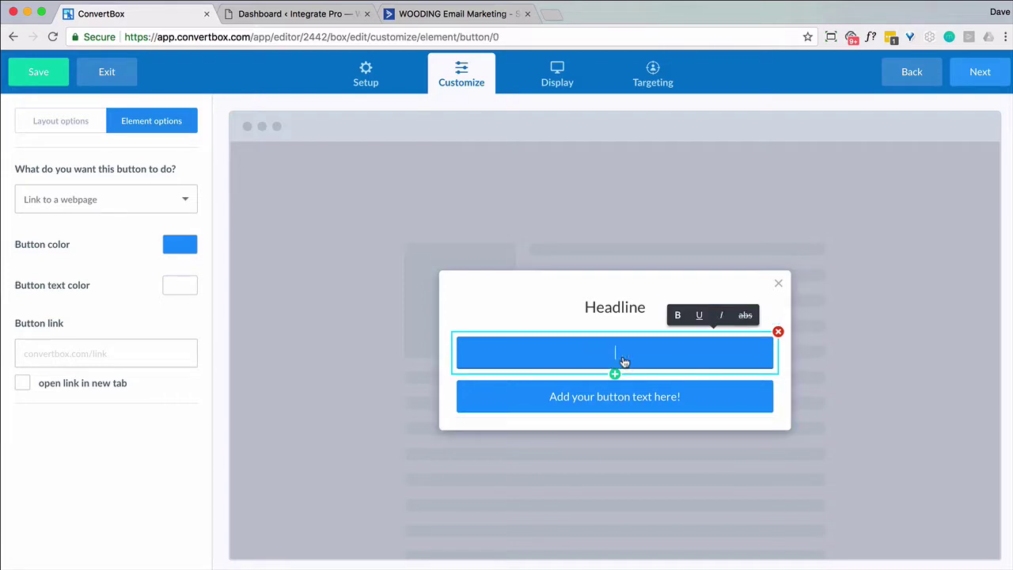
pyautogui.write('Are you a woman?')
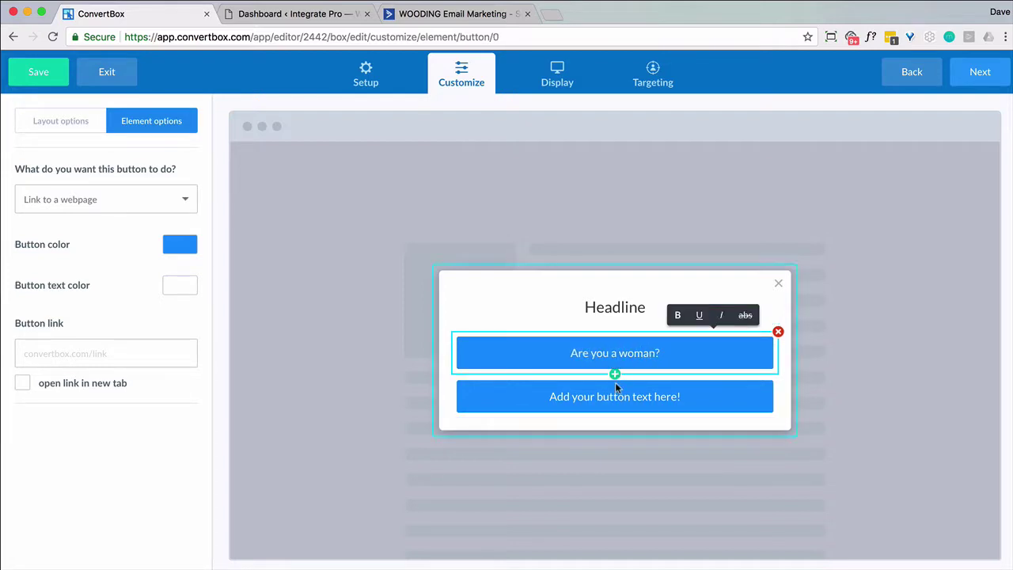
pyautogui.click(615, 392)
pyautogui.write('Are you a man?')
pyautogui.click(839, 472)
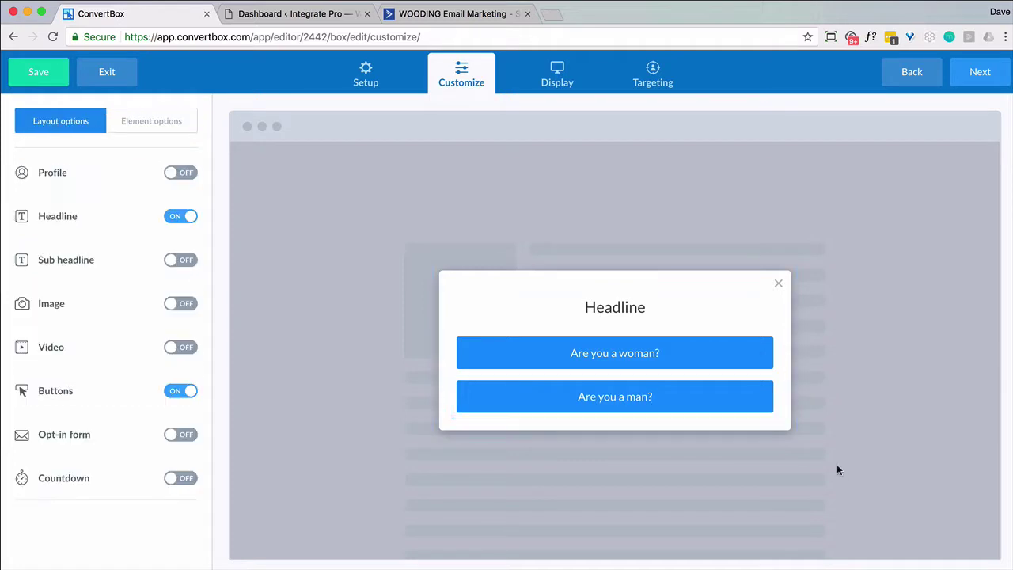
# - Set the action of the "Are you a woman?" button to Open a second step
pyautogui.click(649, 356)
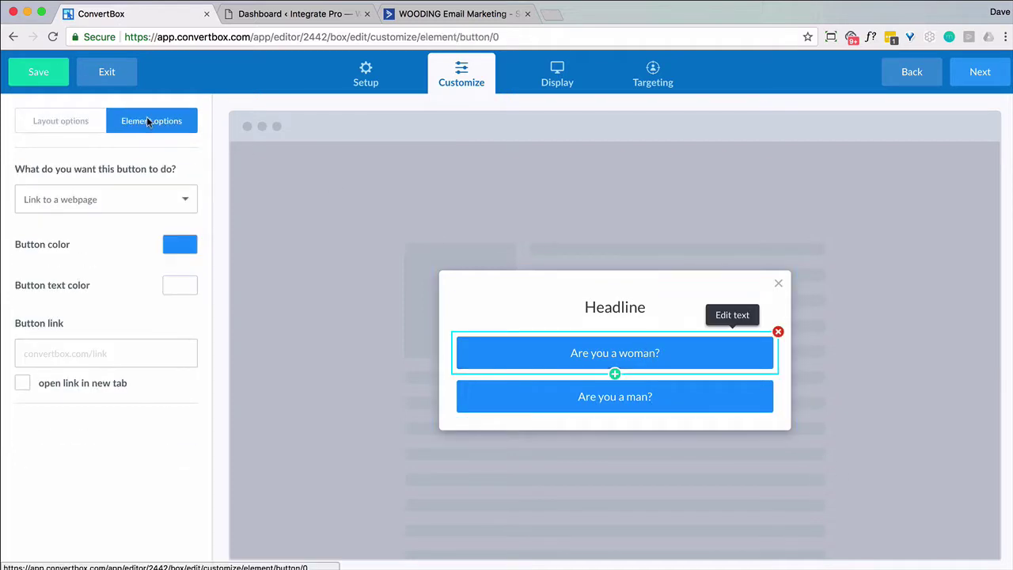
pyautogui.click(133, 197)
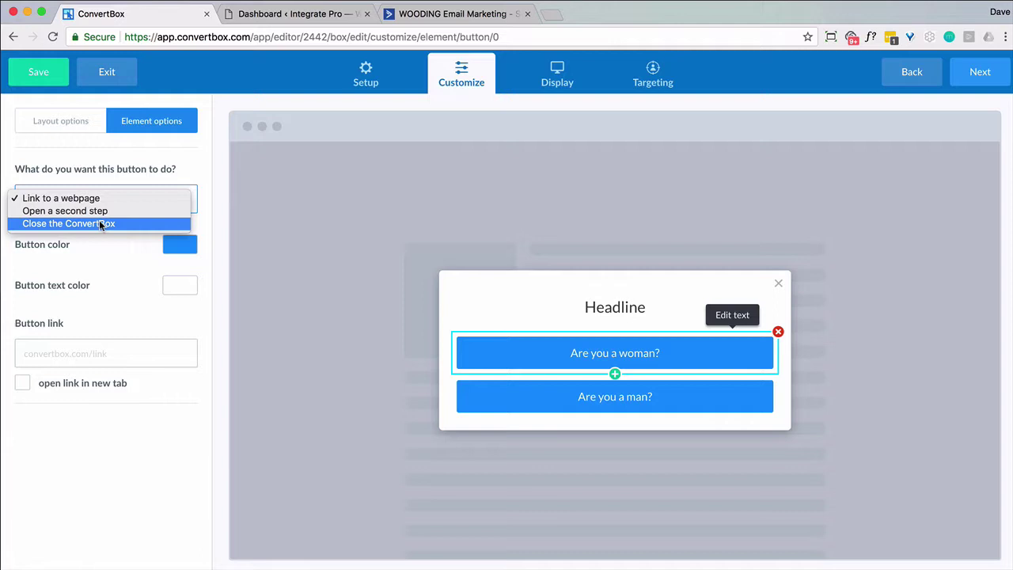
pyautogui.click(199, 177)
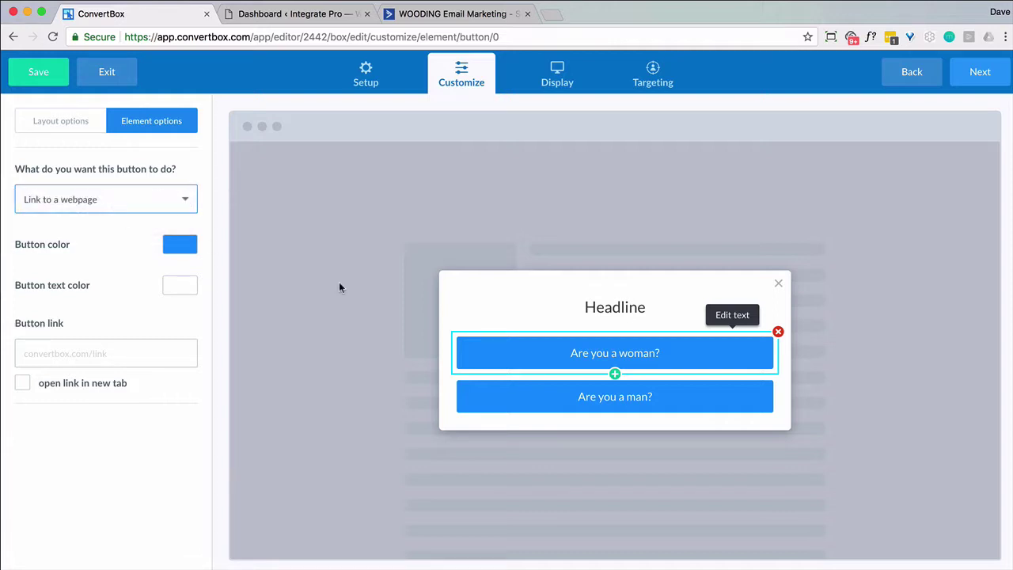
pyautogui.click(628, 405)
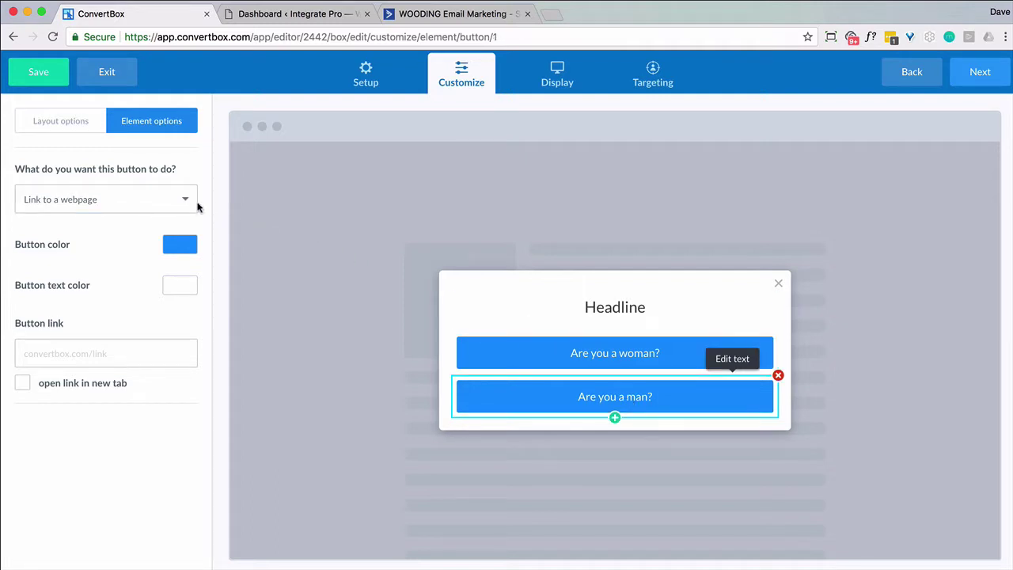
pyautogui.click(530, 352)
pyautogui.click(185, 199)
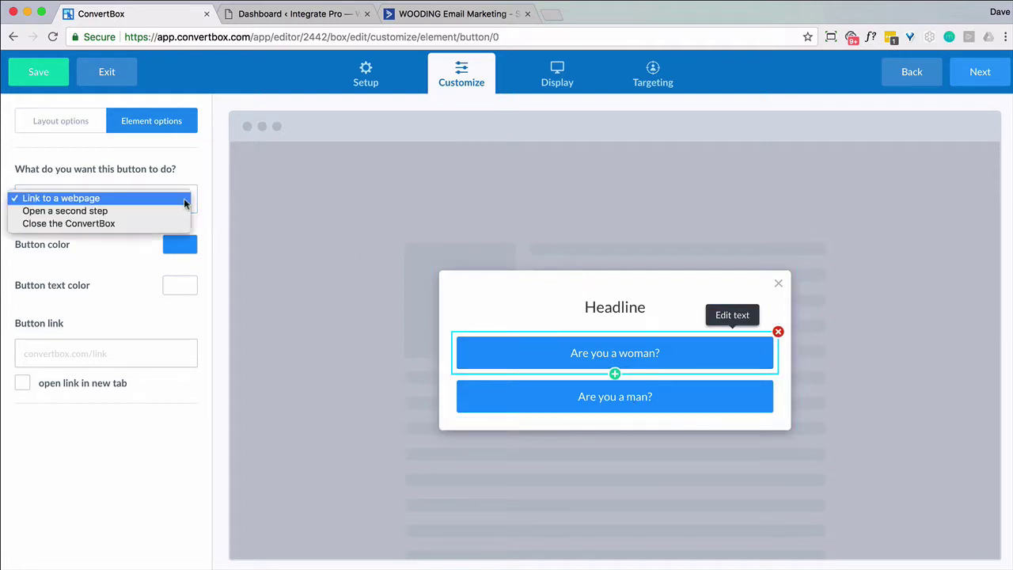
pyautogui.click(149, 208)
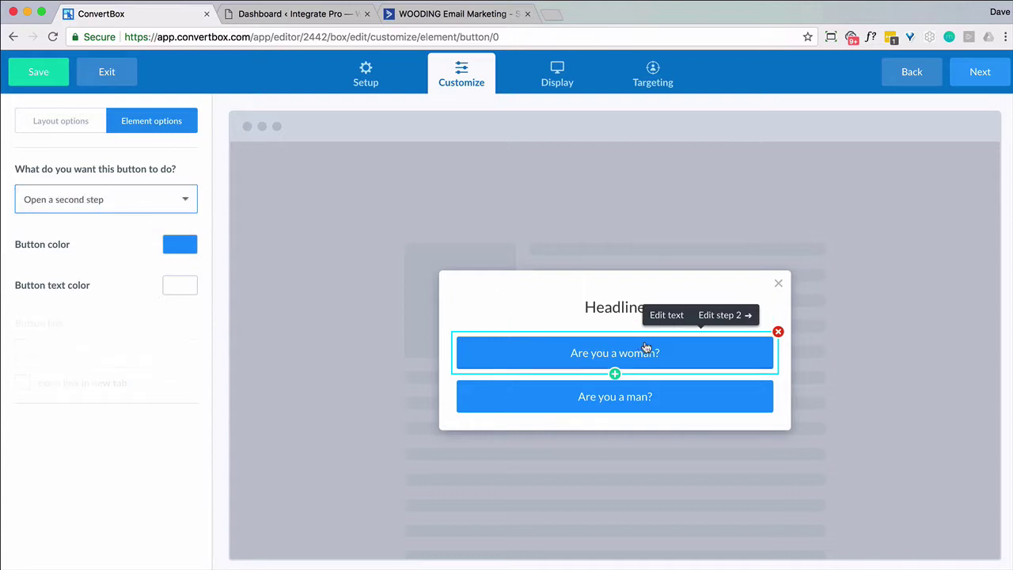
# - Go to step 2 of the "Are you a woman?" button, turn on the Opt-in form and select it
pyautogui.click(720, 317)
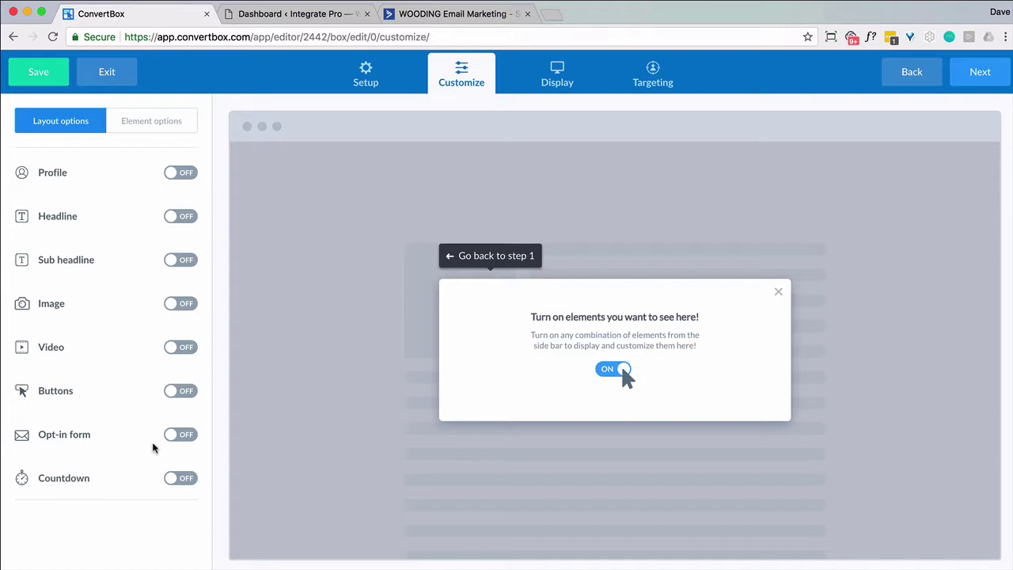
pyautogui.click(178, 437)
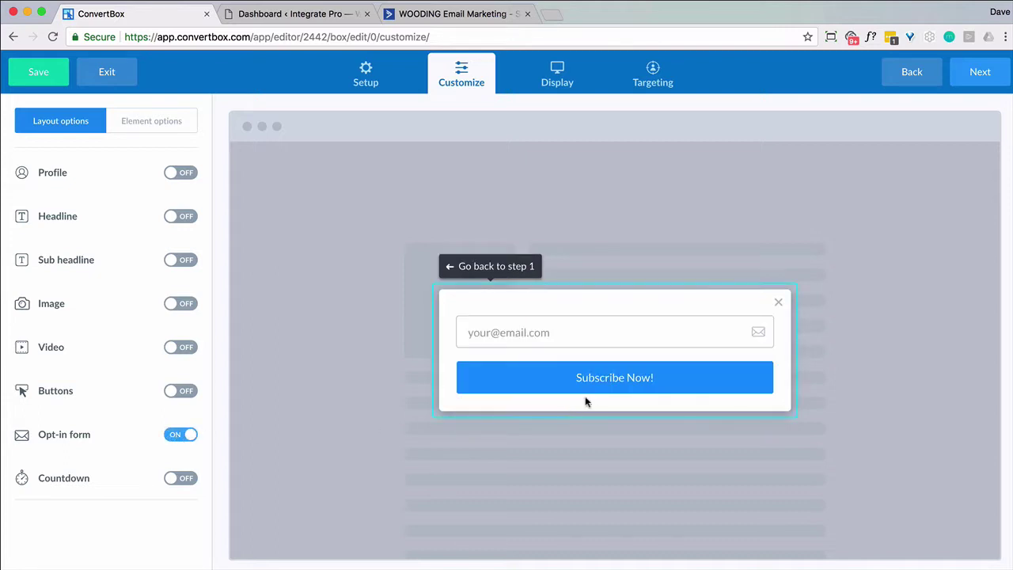
pyautogui.click(612, 327)
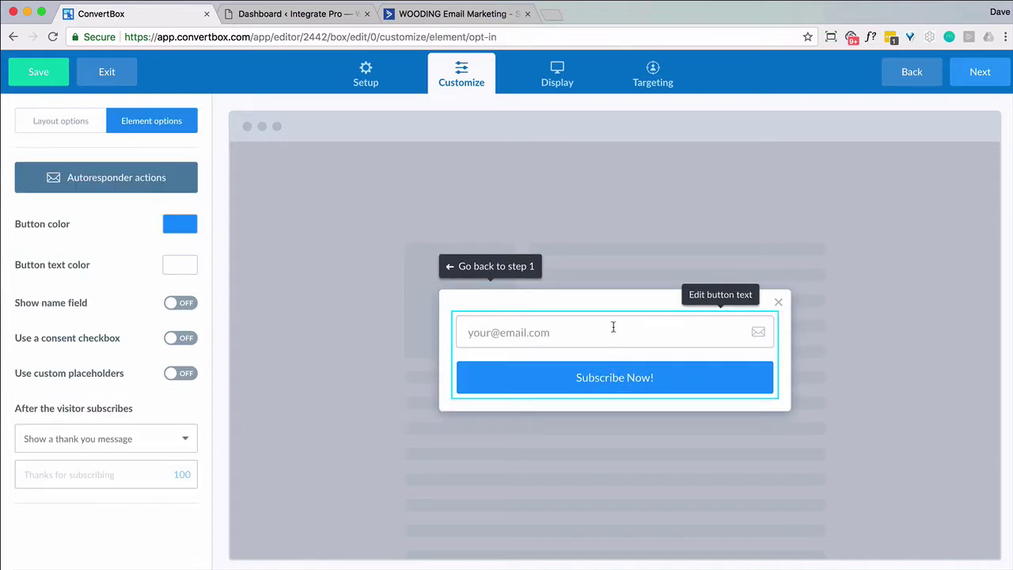
# - Open the autoresponder actions of the woman step's opt-in form and choose ActiveCampaign with the Wooding account
pyautogui.click(124, 183)
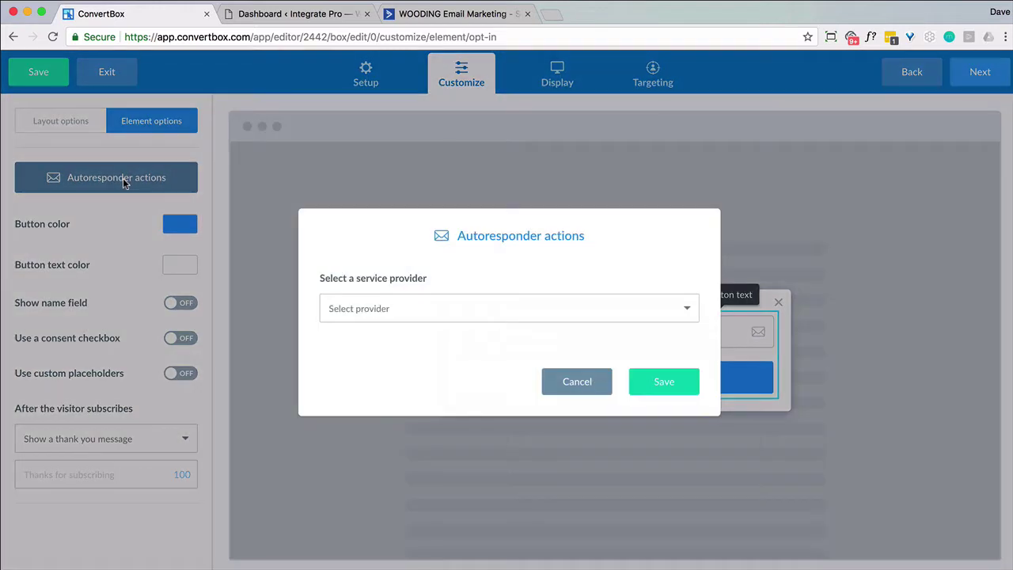
pyautogui.click(417, 307)
pyautogui.click(410, 319)
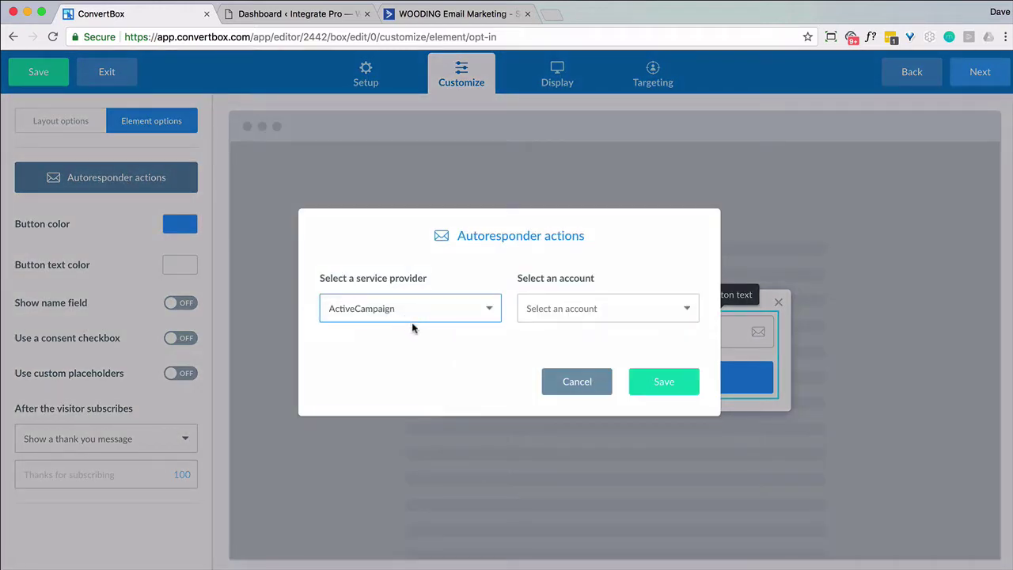
pyautogui.click(574, 309)
pyautogui.click(562, 331)
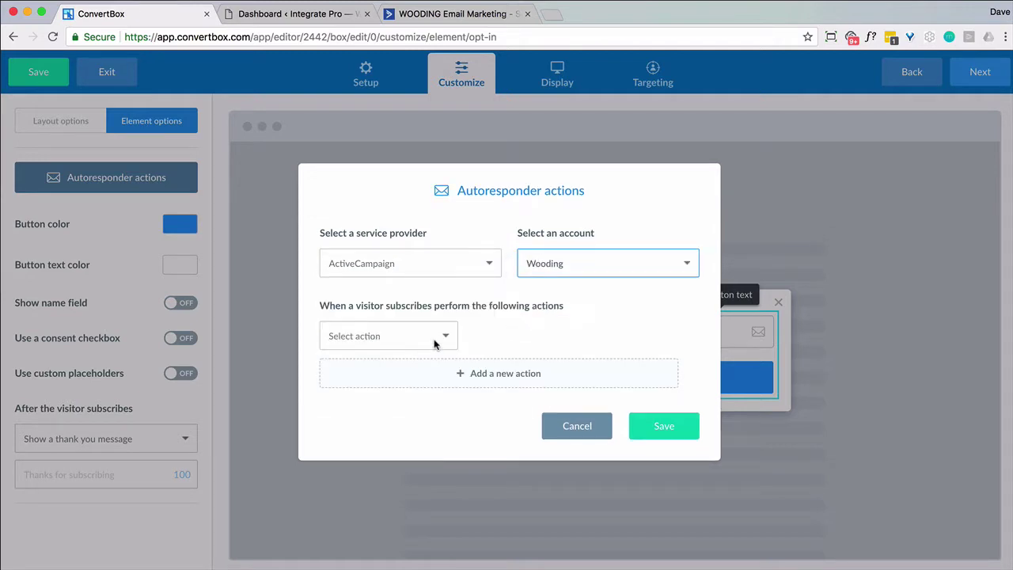
# - Make subscribing through the woman step's form add the visitor to the Wooding list, and save the autoresponder actions
pyautogui.click(434, 340)
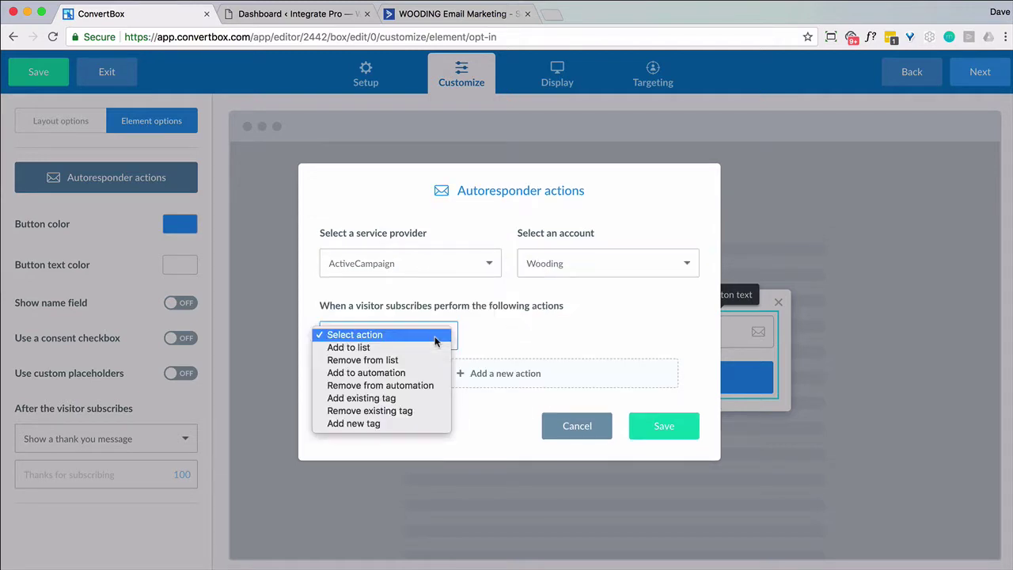
pyautogui.click(410, 373)
pyautogui.click(438, 345)
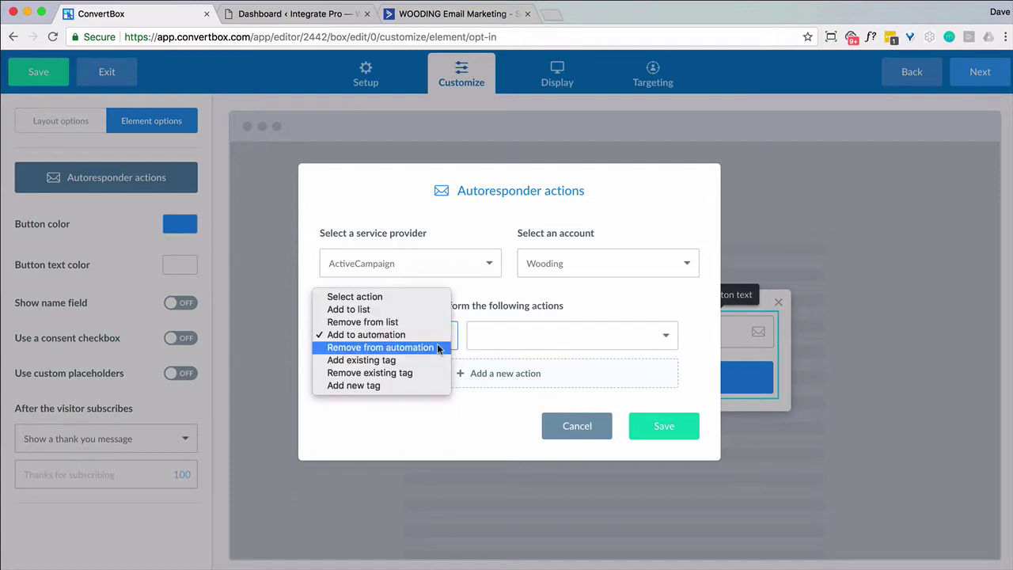
pyautogui.click(368, 310)
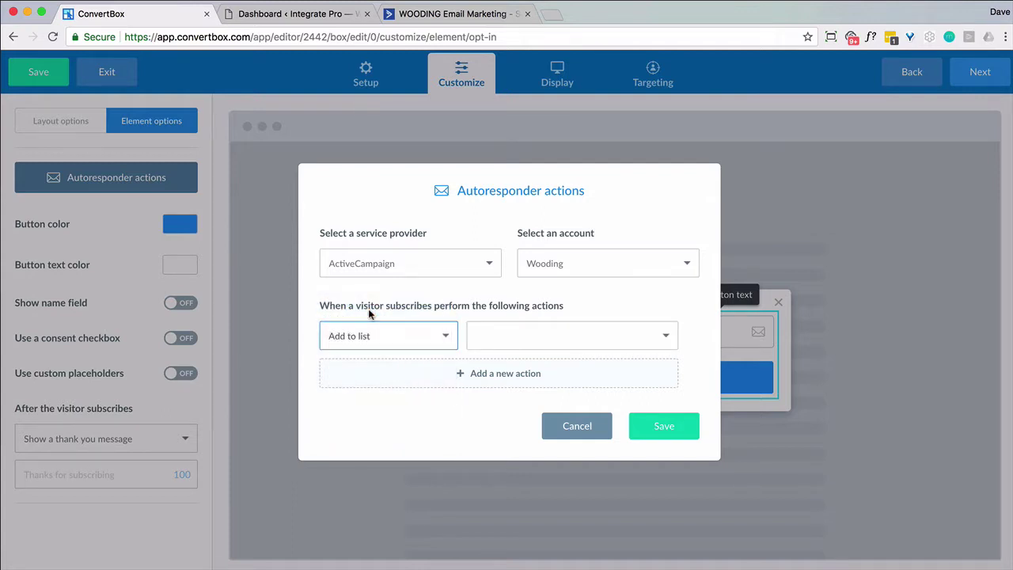
pyautogui.click(554, 331)
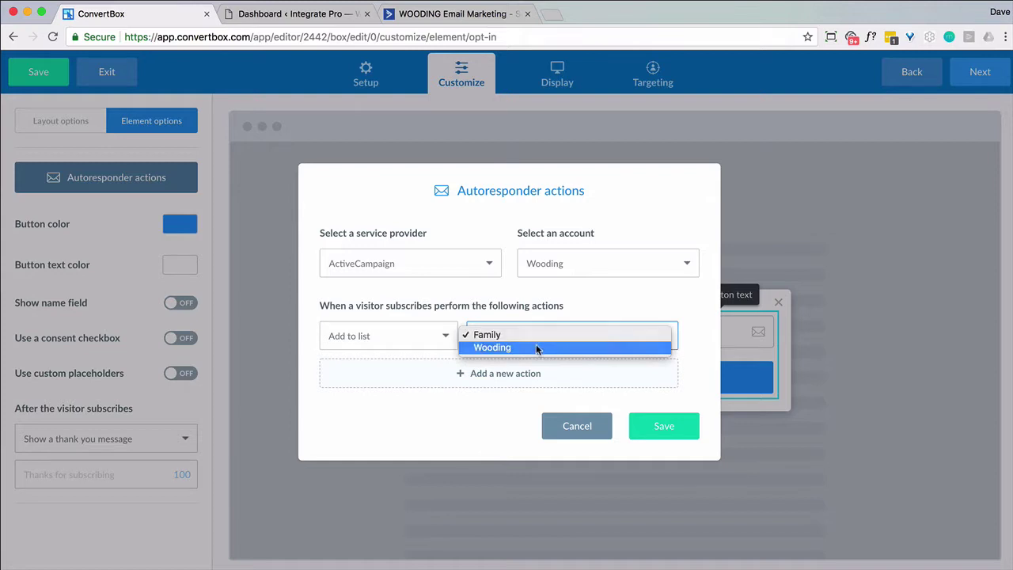
pyautogui.click(537, 349)
pyautogui.click(667, 432)
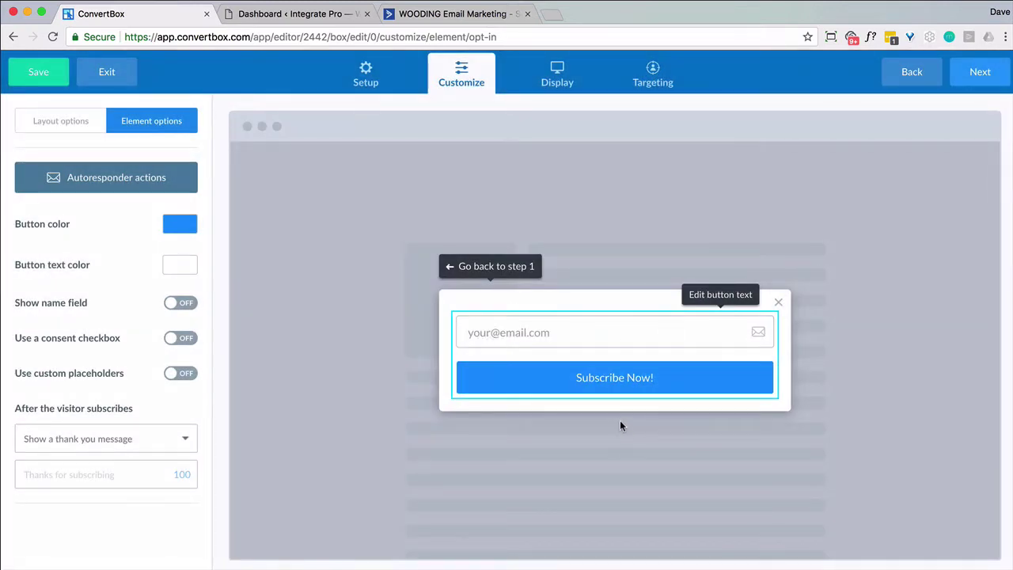
# - Try out the name field and the consent checkbox on the opt-in form, and turn both off
pyautogui.click(188, 306)
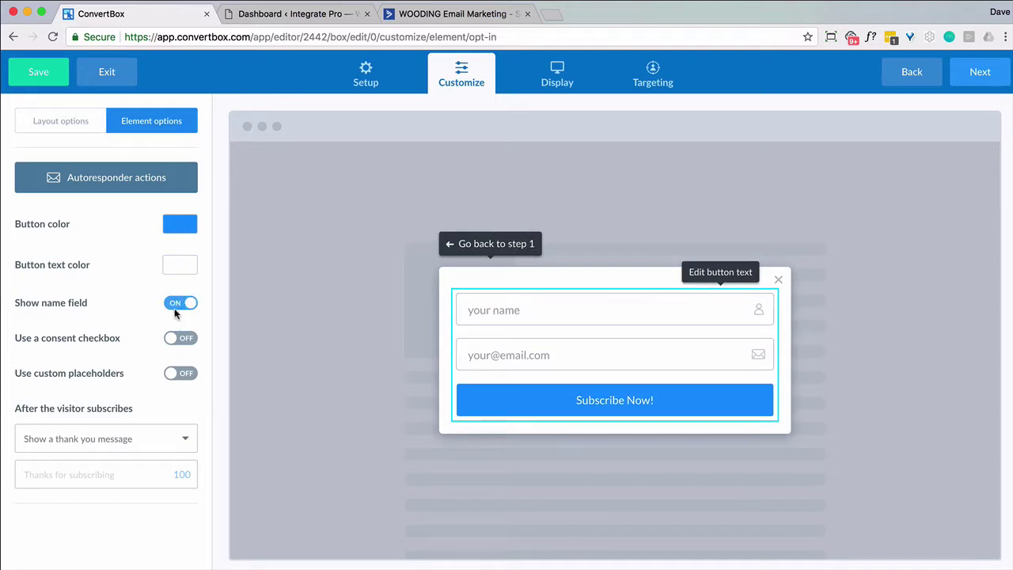
pyautogui.click(176, 307)
pyautogui.click(182, 340)
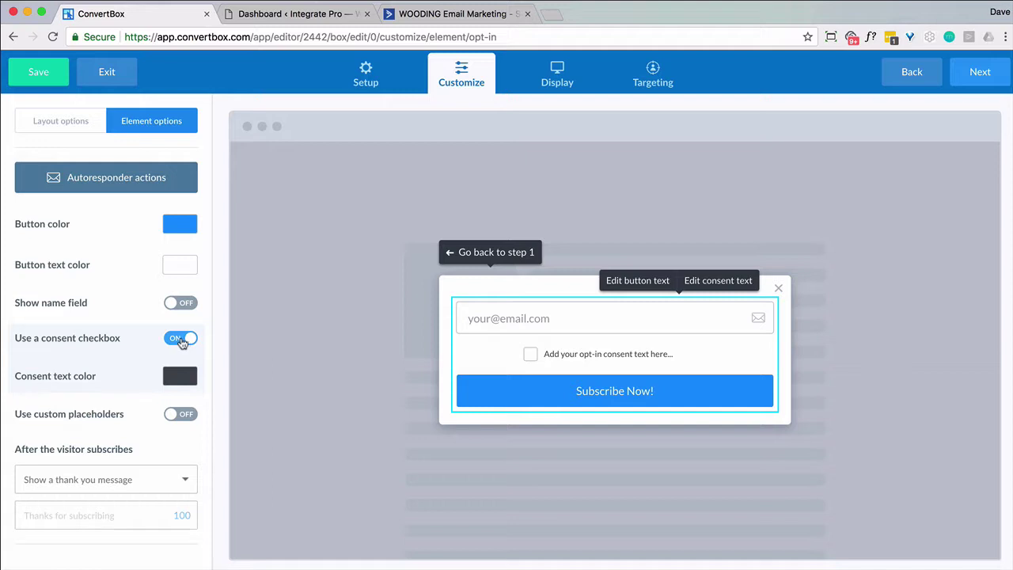
pyautogui.click(179, 340)
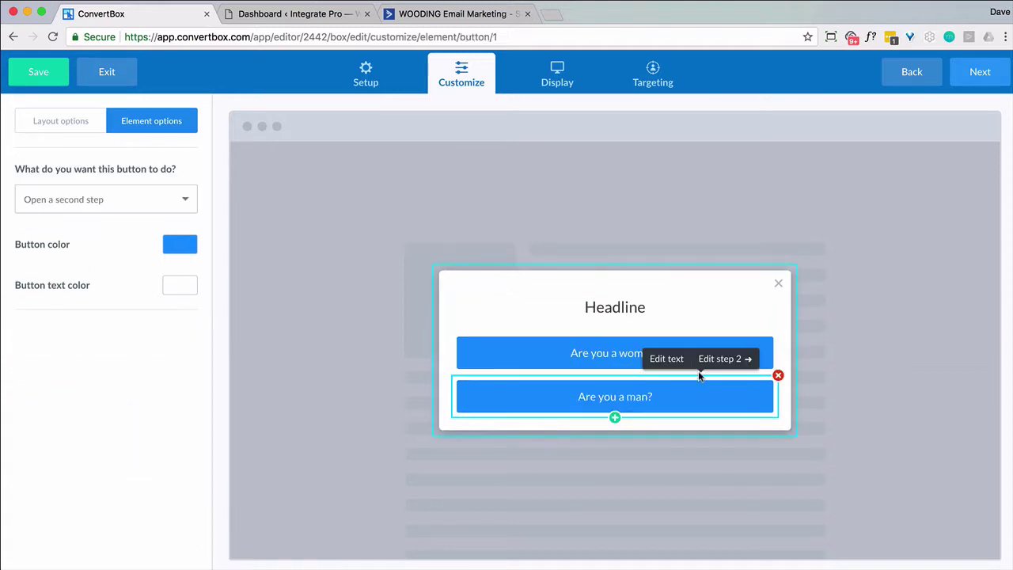
# - Go to step 2 of the "Are you a man?" button, turn on the Opt-in form and select it
pyautogui.click(712, 365)
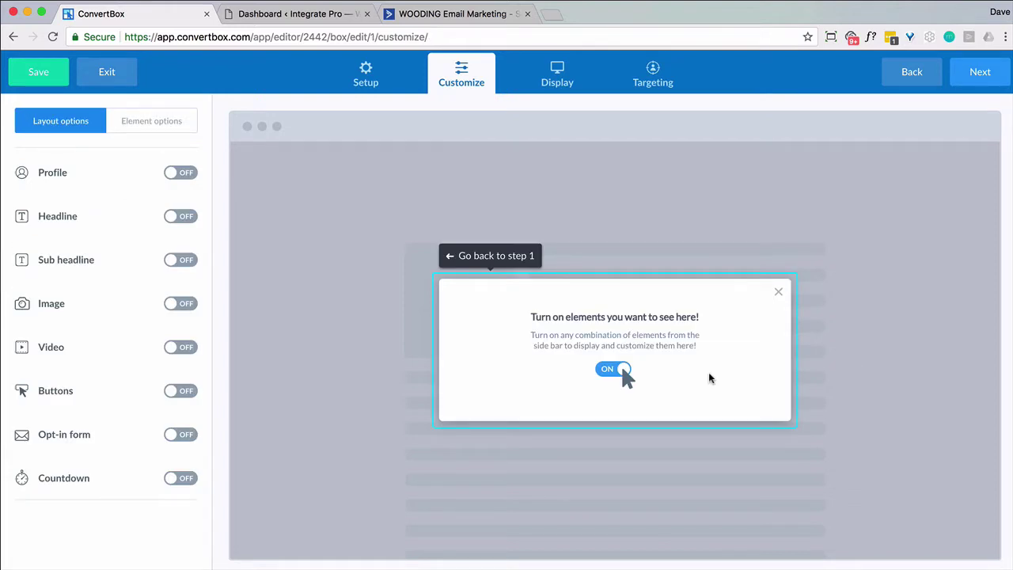
pyautogui.click(180, 434)
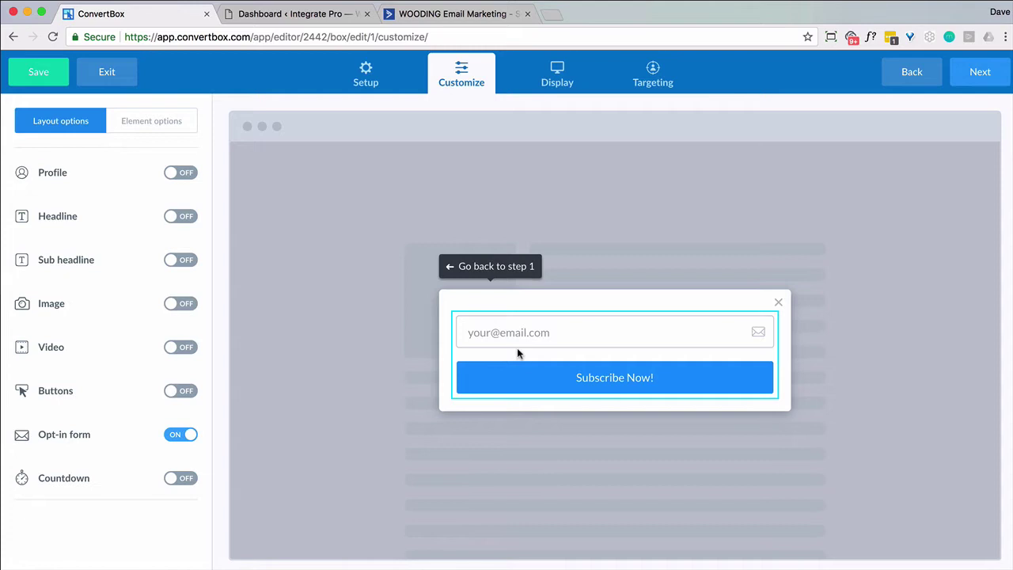
pyautogui.click(517, 348)
# - Open the autoresponder actions of the man step's opt-in form and choose ActiveCampaign with the Wooding account
pyautogui.click(136, 187)
pyautogui.click(403, 305)
pyautogui.click(425, 321)
pyautogui.click(607, 305)
pyautogui.click(636, 332)
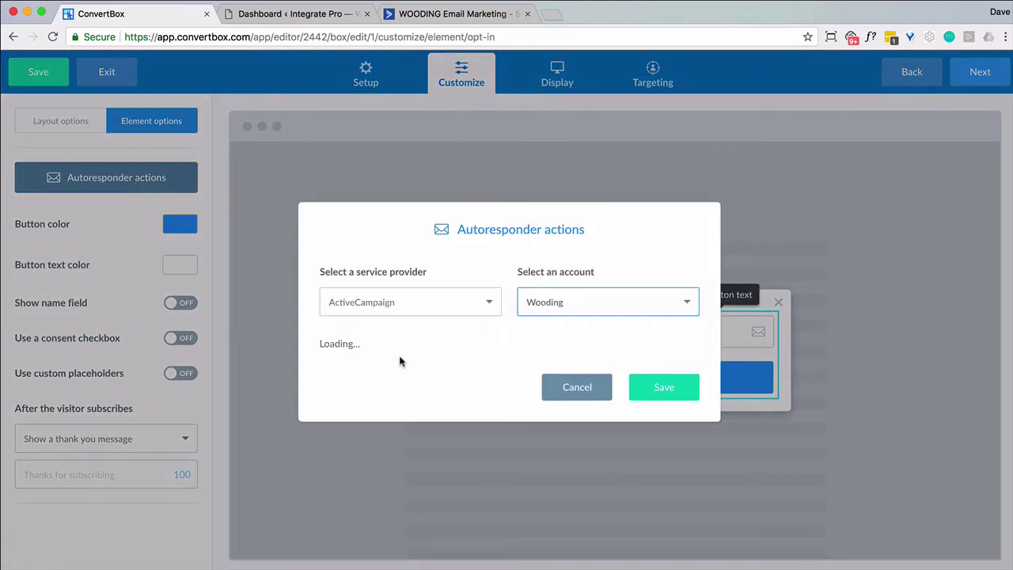
# - Make subscribing through the man step's form add the visitor to the Family list, save the actions, and return to step 1
pyautogui.click(408, 338)
pyautogui.click(390, 346)
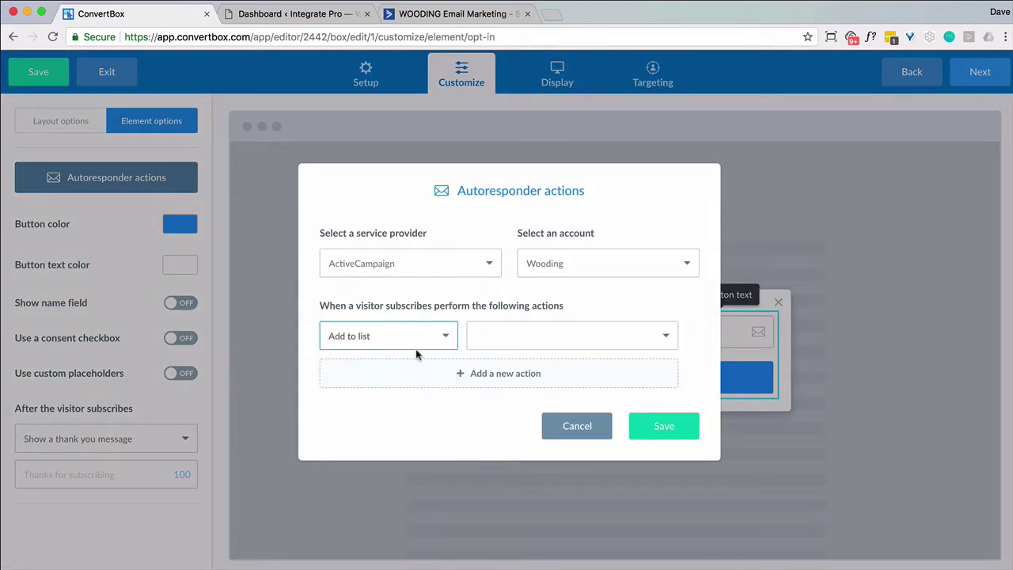
pyautogui.click(519, 335)
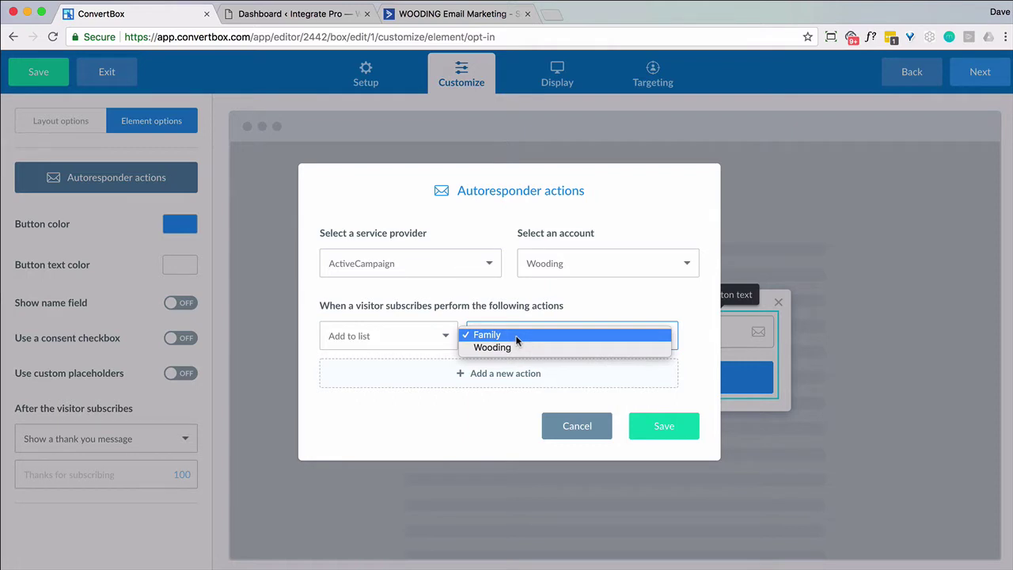
pyautogui.click(516, 337)
pyautogui.click(647, 425)
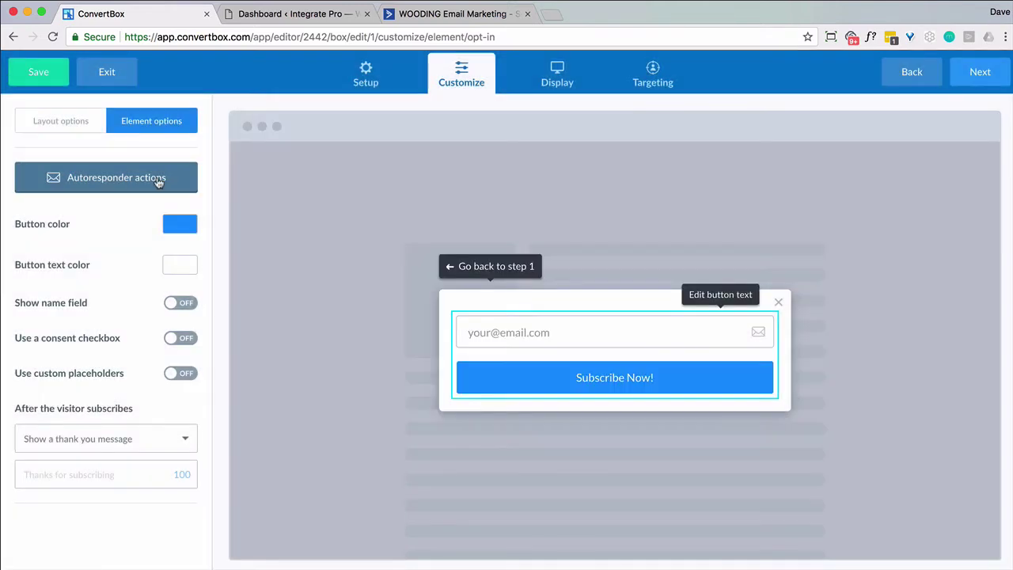
pyautogui.click(467, 269)
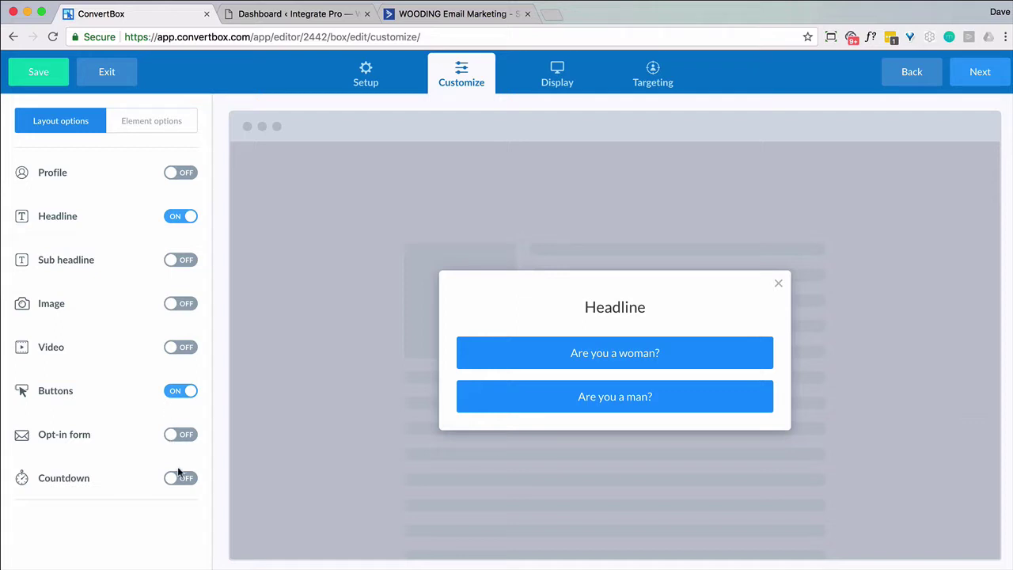
# - Open the display settings, look at the shared-link option, return to showing on website pages, and keep the trigger on Show immediately
pyautogui.click(551, 82)
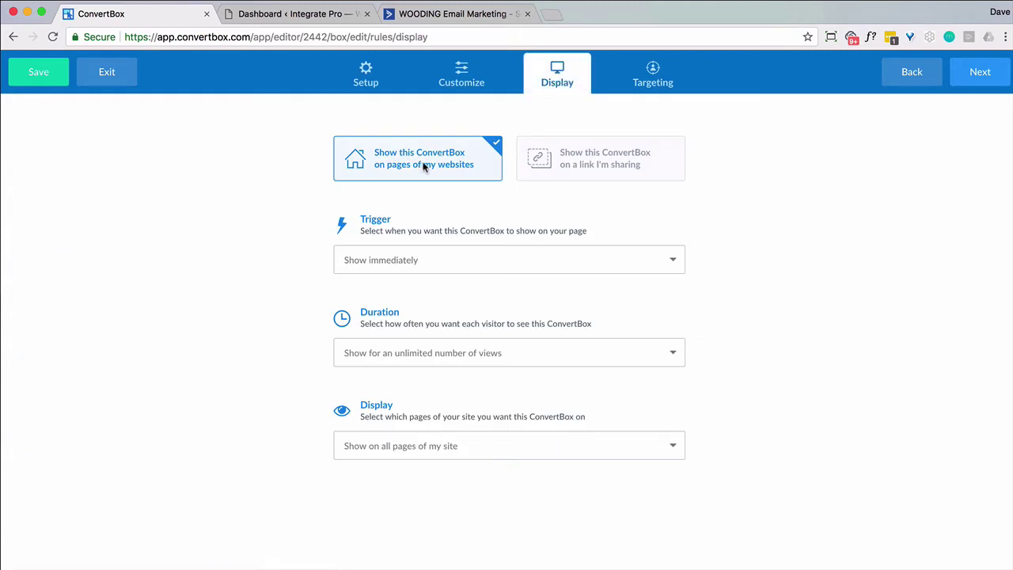
pyautogui.click(560, 164)
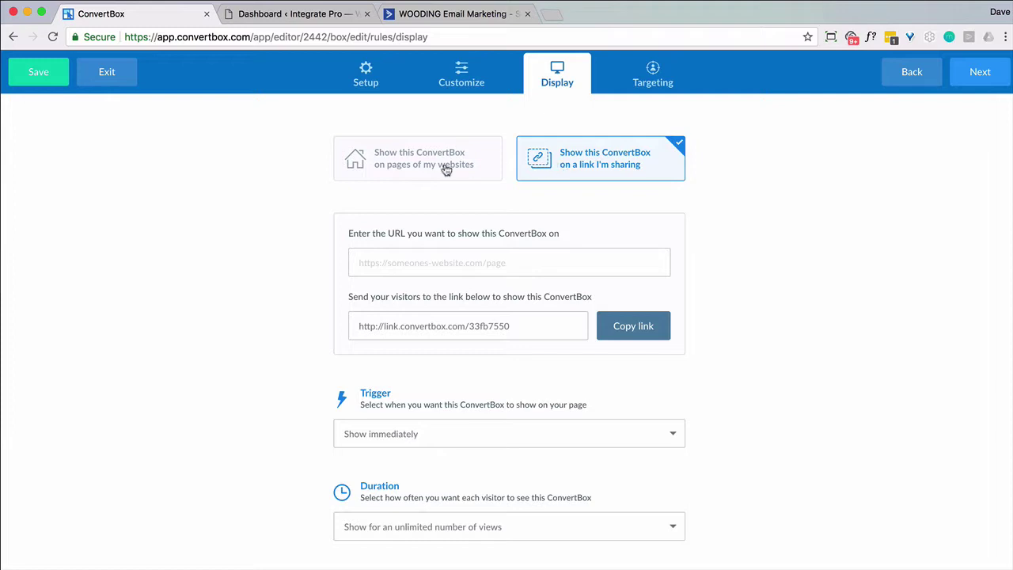
pyautogui.click(403, 171)
pyautogui.click(479, 259)
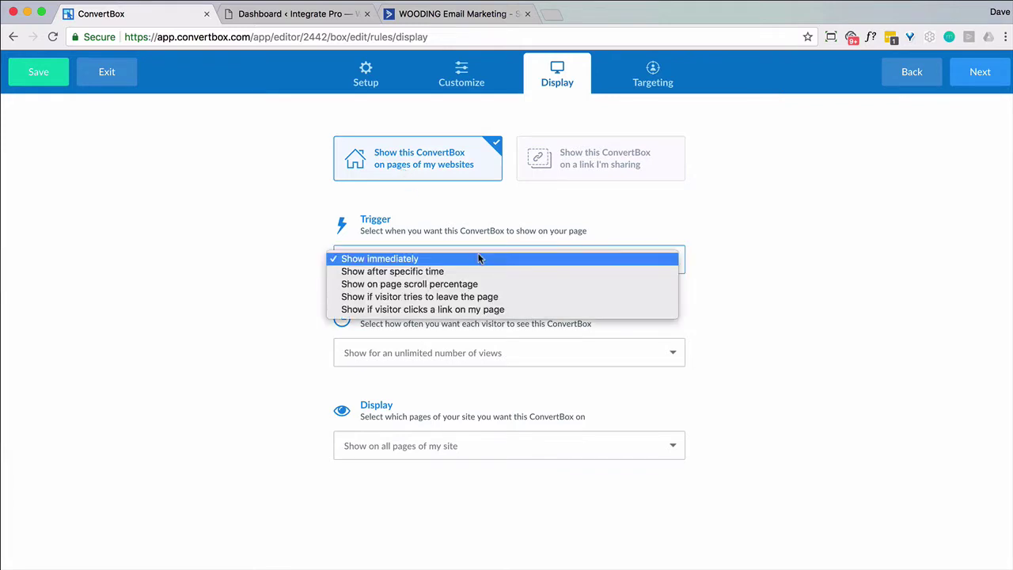
pyautogui.click(479, 259)
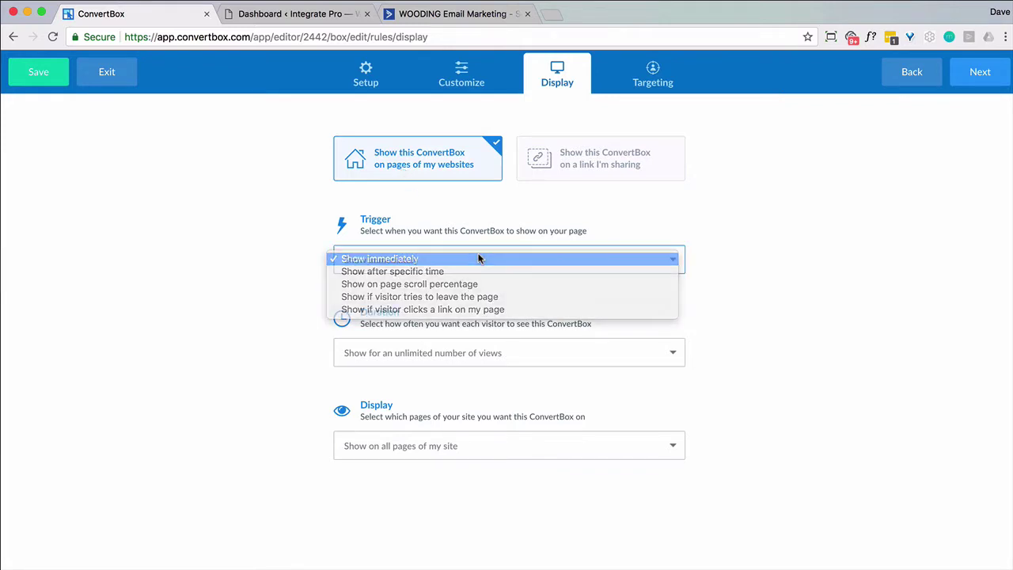
# - Try limiting the duration to a maximum number of views per visitor, and set it back to an unlimited number of views
pyautogui.click(503, 346)
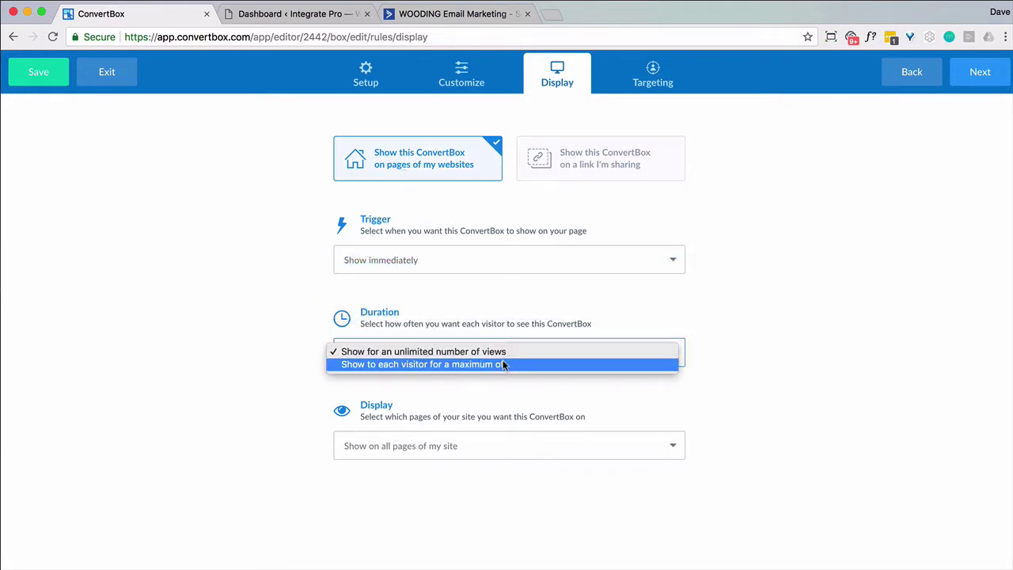
pyautogui.click(504, 365)
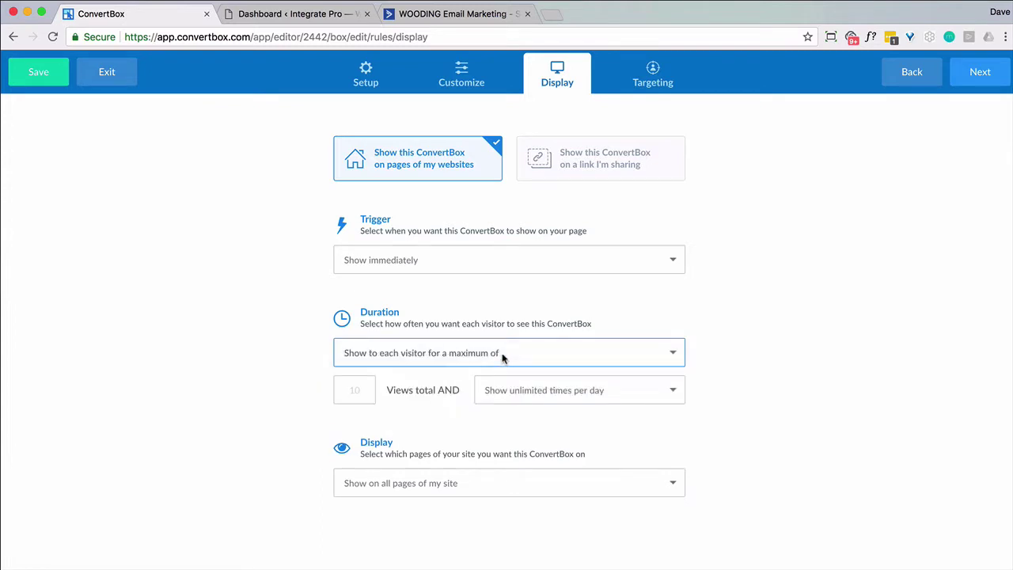
pyautogui.click(502, 358)
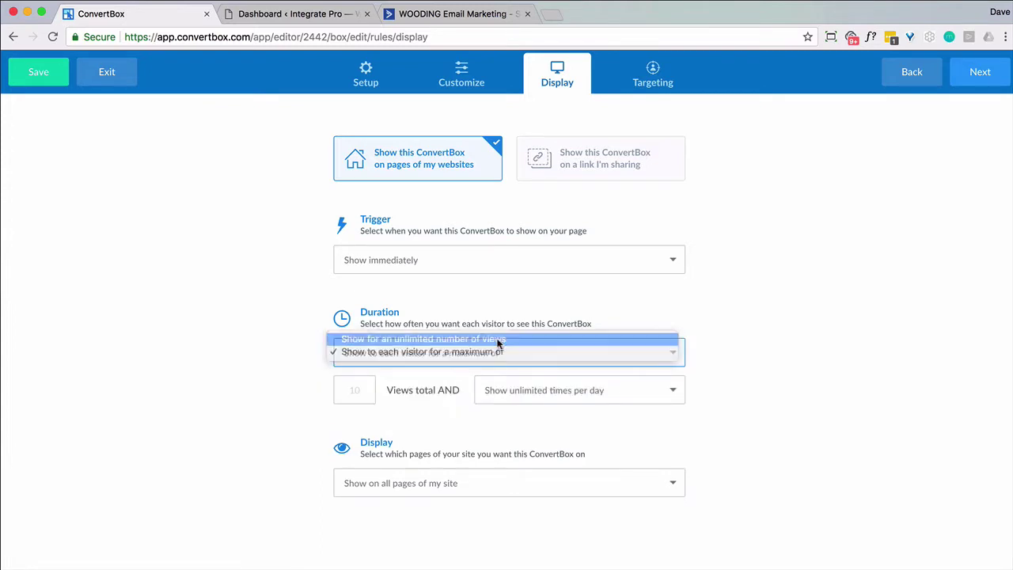
pyautogui.click(503, 340)
# - Try showing the box on specific pages with an included page rule, and set it back to all pages of the site
pyautogui.click(500, 445)
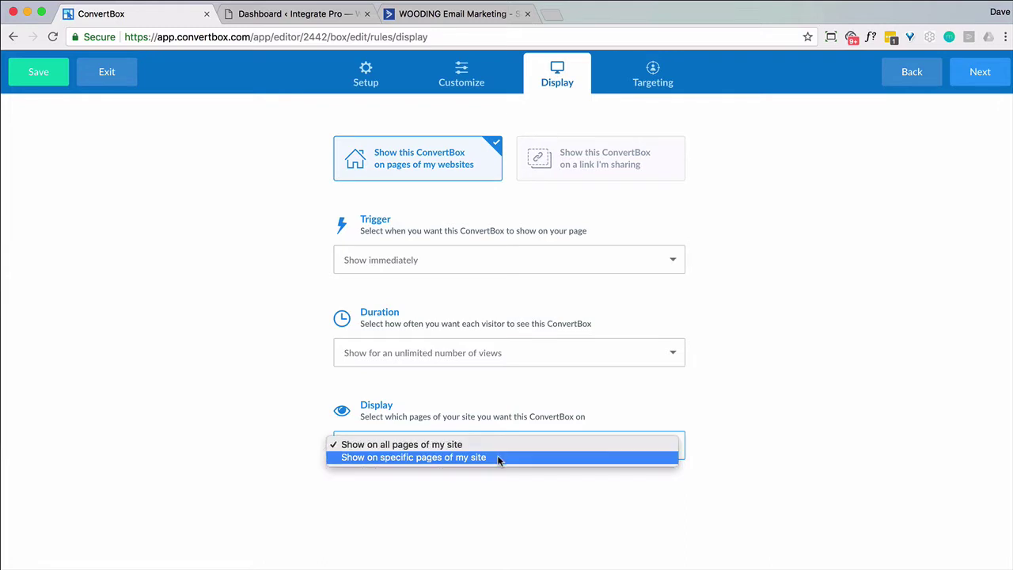
pyautogui.click(496, 458)
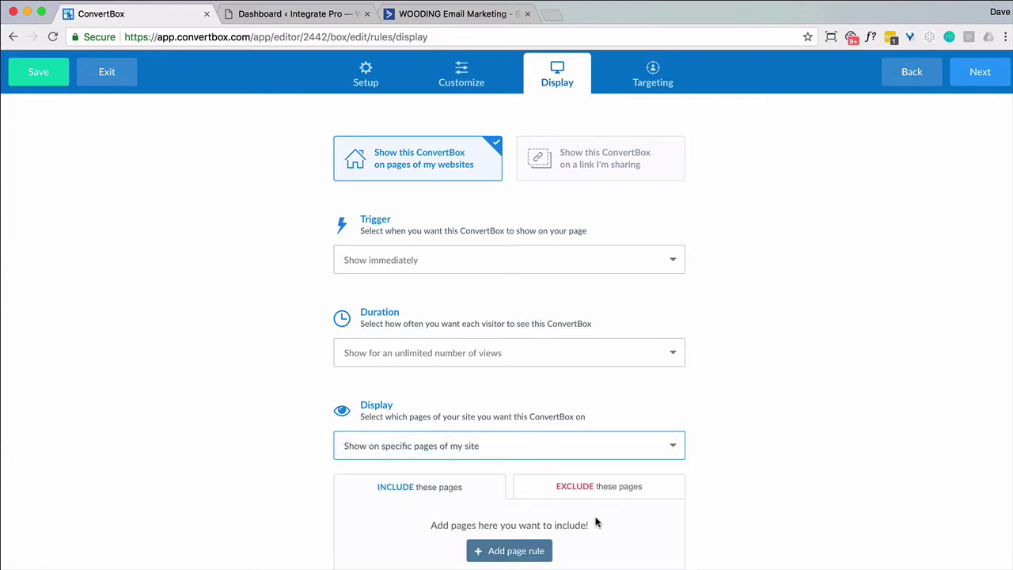
pyautogui.scroll(-1, 739, 301)
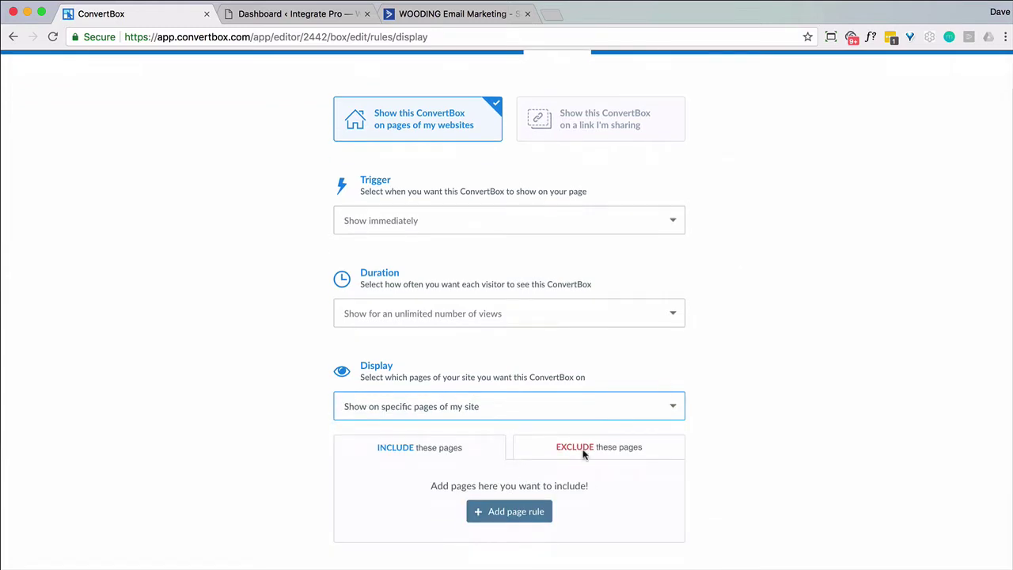
pyautogui.click(524, 511)
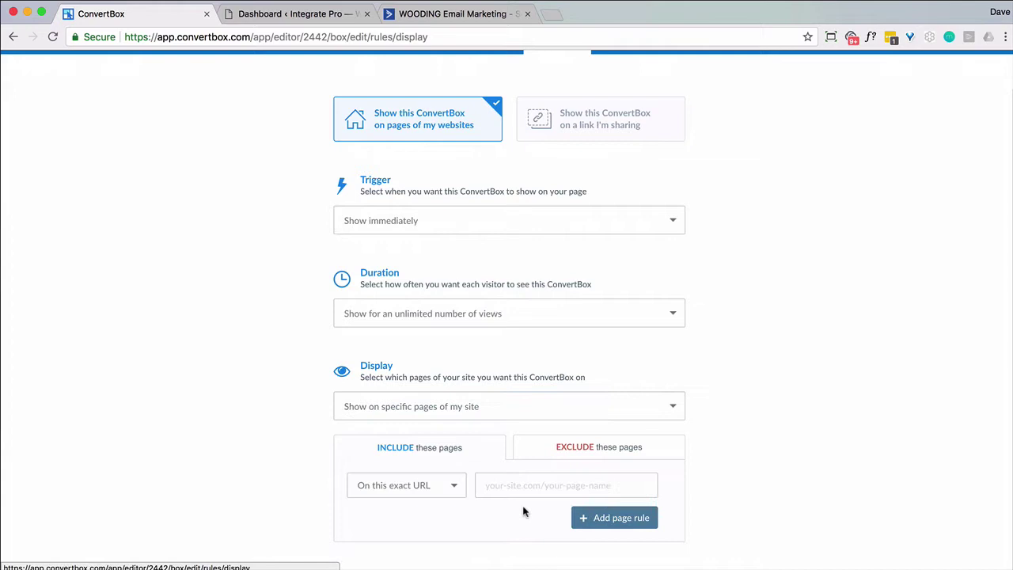
pyautogui.click(452, 489)
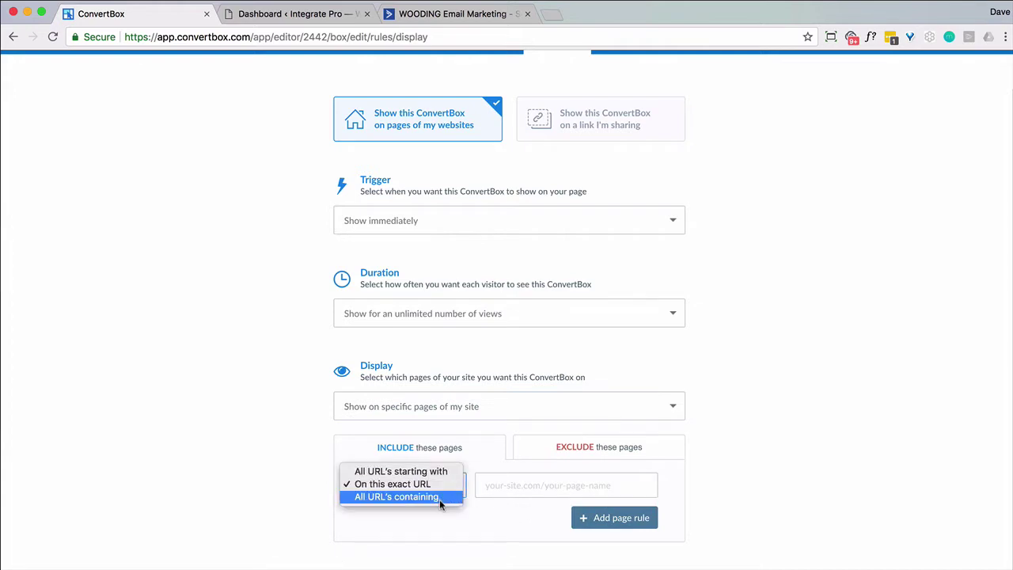
pyautogui.click(769, 501)
pyautogui.click(511, 406)
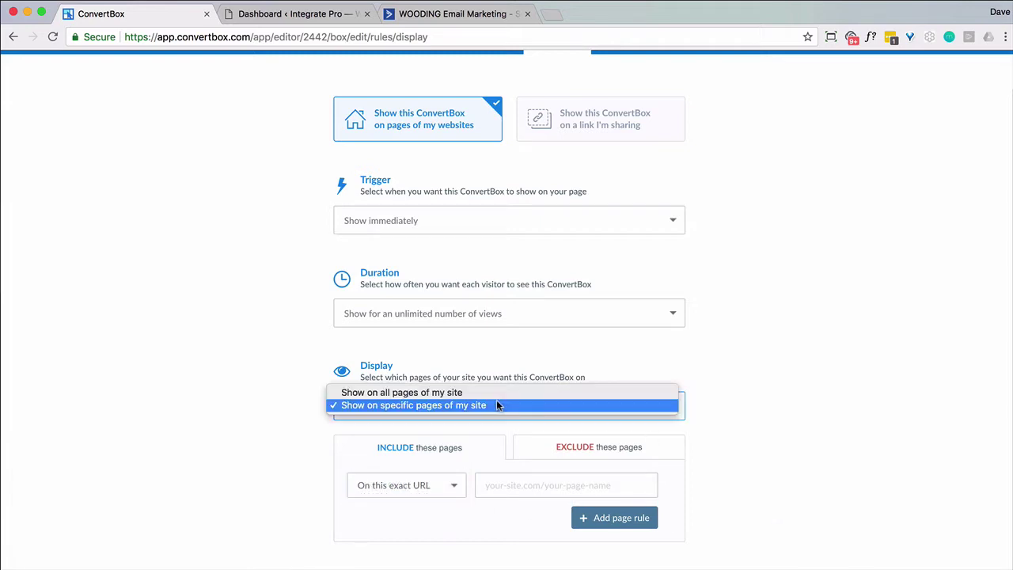
pyautogui.click(482, 394)
pyautogui.scroll(1, 732, 349)
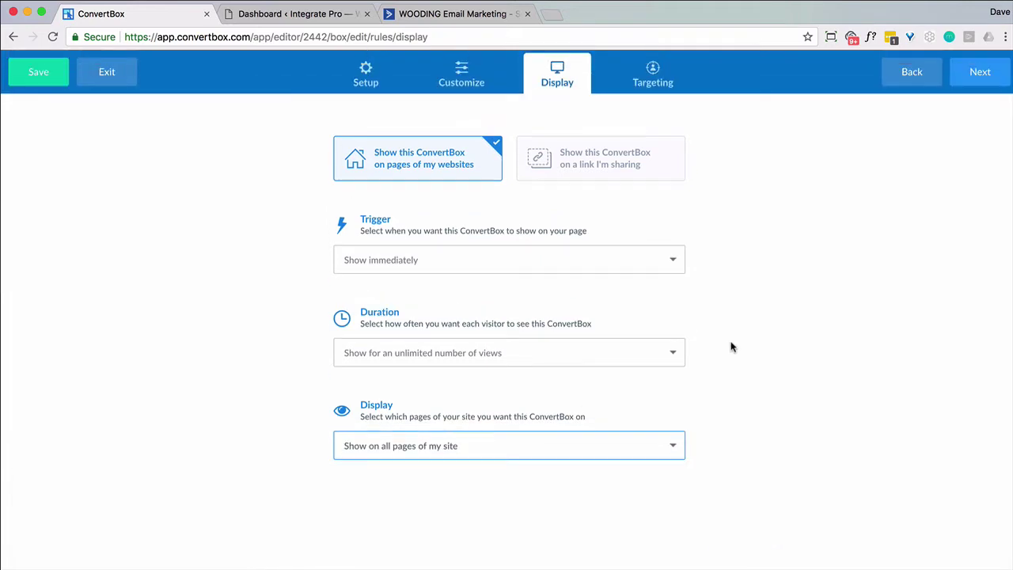
# - Open the targeting settings, choose to target specific visitors, and start a visitor rule based on autoresponder activity
pyautogui.click(658, 87)
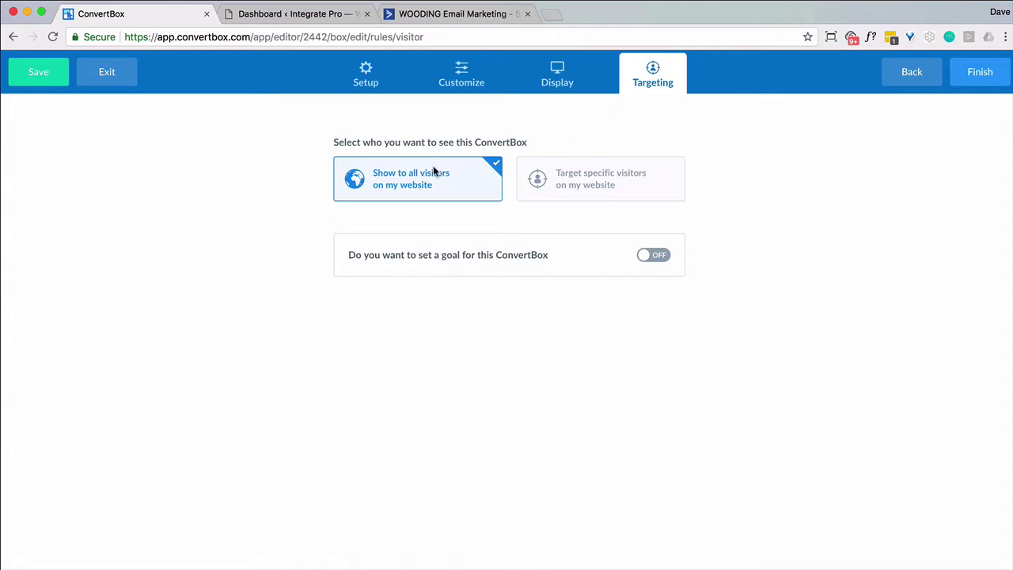
pyautogui.click(587, 179)
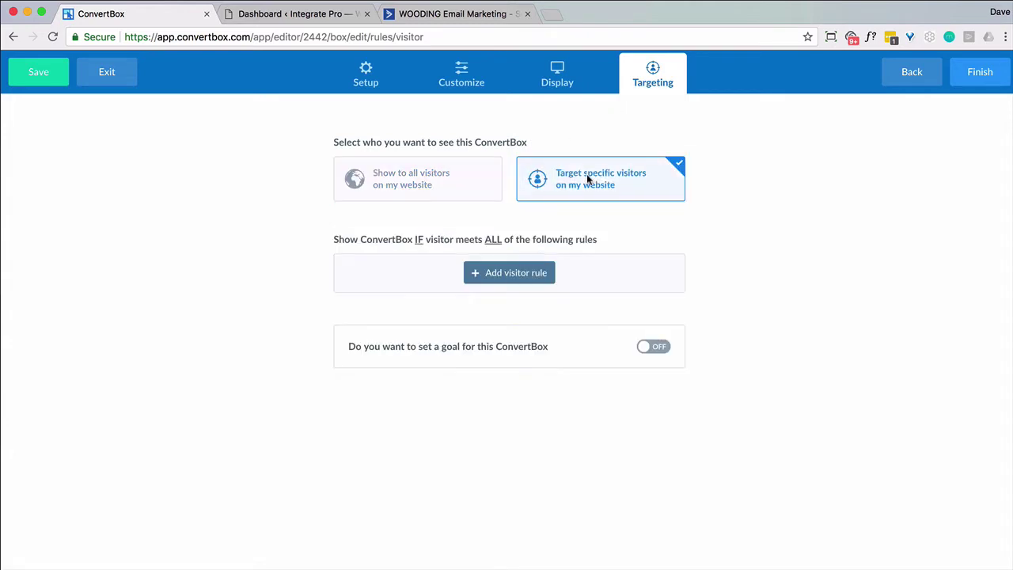
pyautogui.click(520, 276)
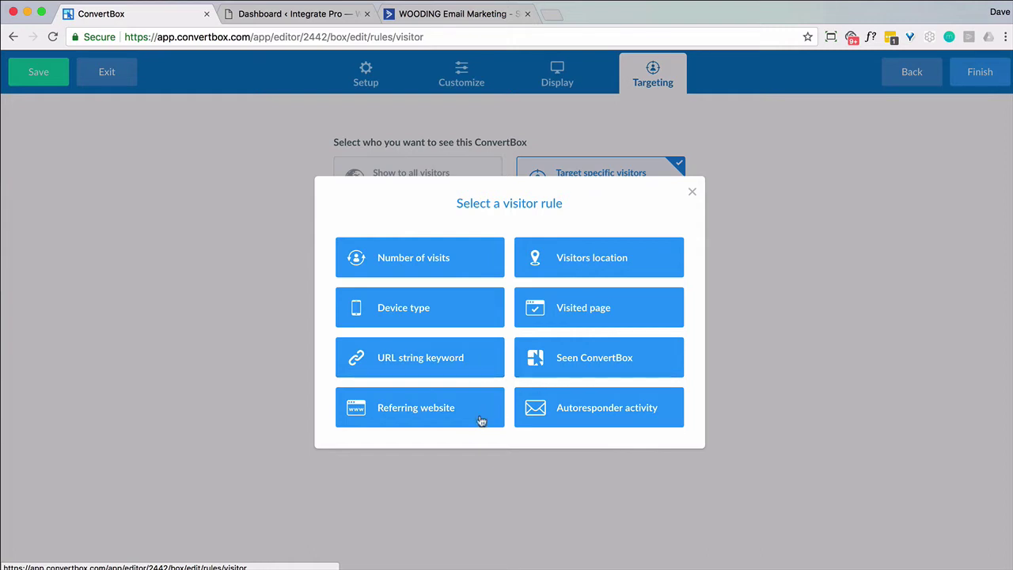
pyautogui.click(565, 411)
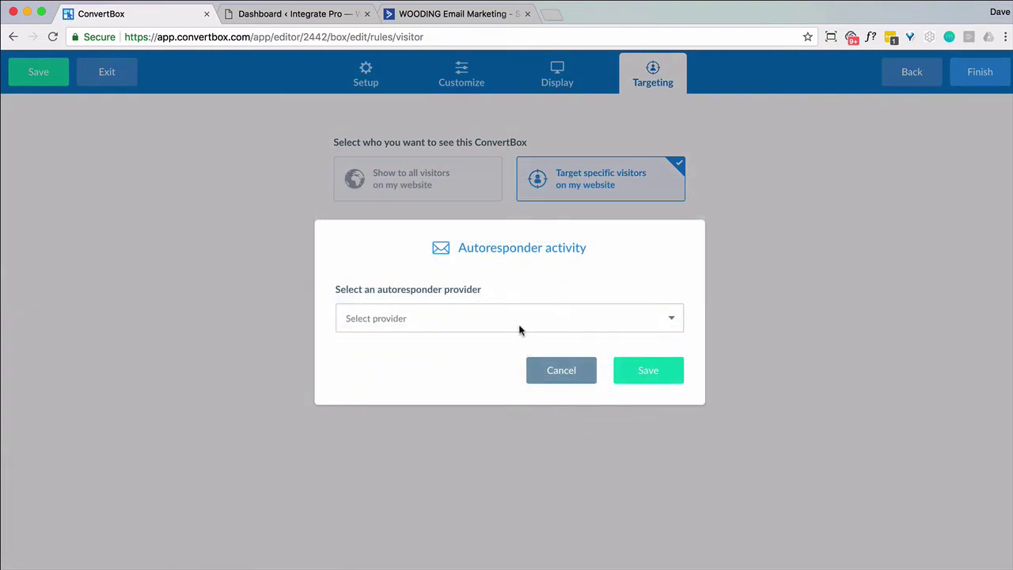
# - Choose ActiveCampaign with the Wooding account for the autoresponder activity rule, look at the list and tag conditions, and cancel the rule
pyautogui.click(520, 329)
pyautogui.click(470, 331)
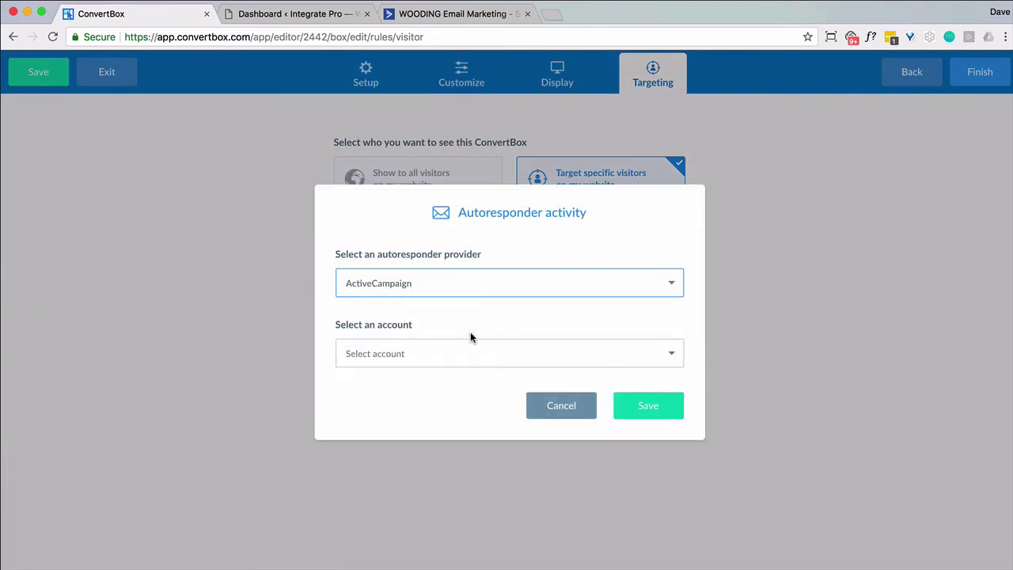
pyautogui.click(444, 348)
pyautogui.click(422, 378)
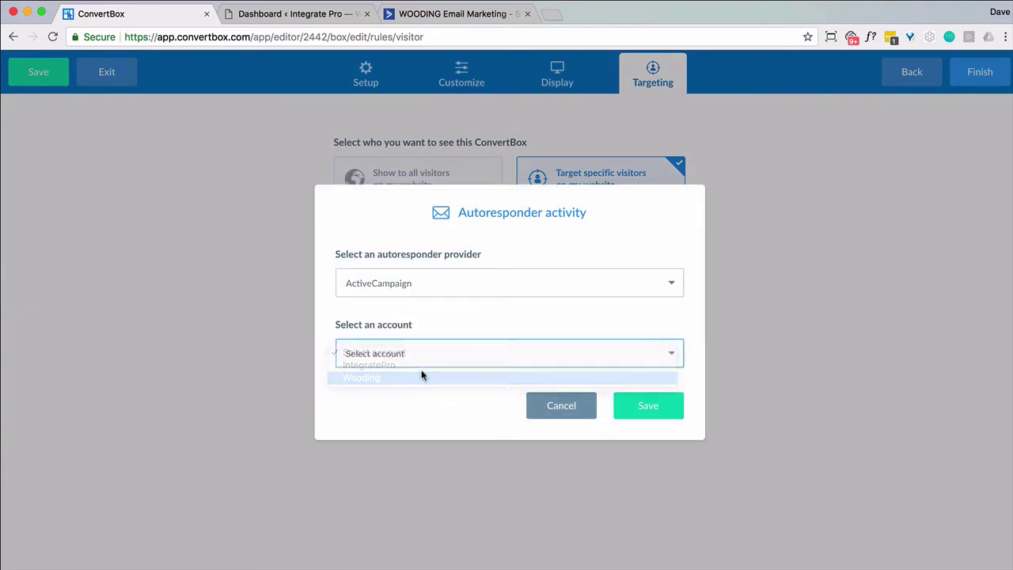
pyautogui.click(419, 386)
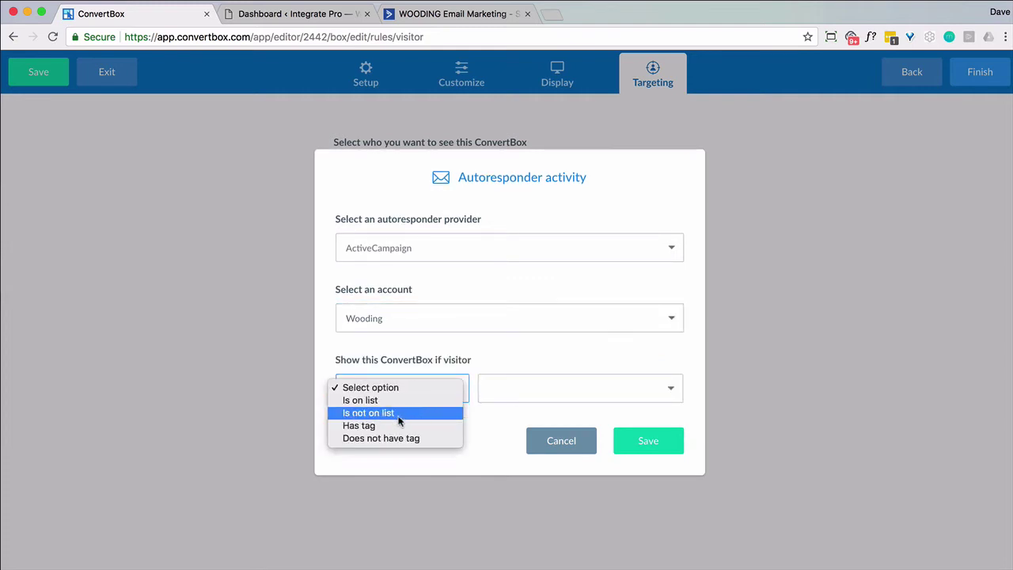
pyautogui.click(545, 444)
pyautogui.click(546, 444)
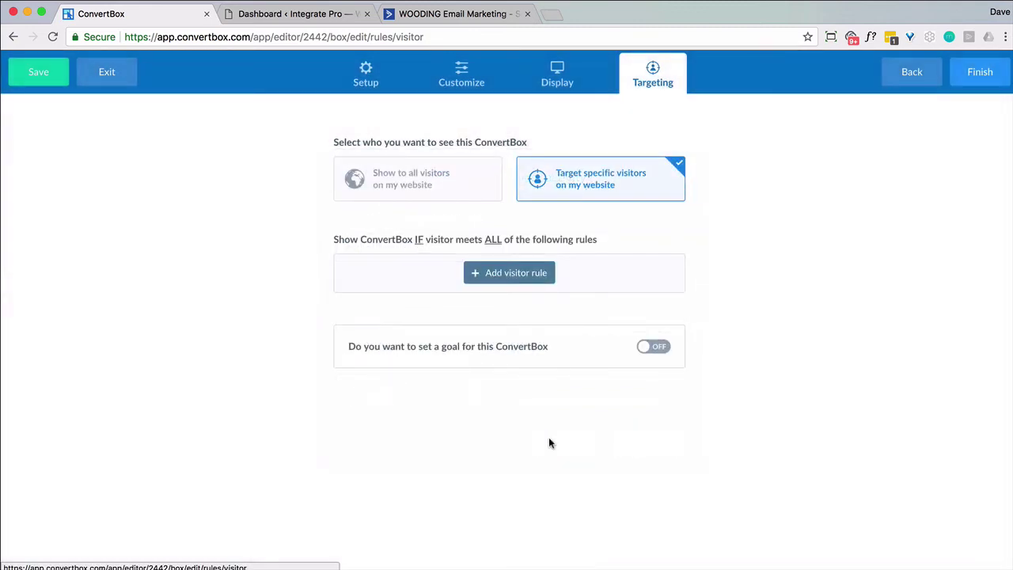
# - Show the ConvertBox to all visitors on the website, and finish the setup by activating it immediately
pyautogui.click(436, 182)
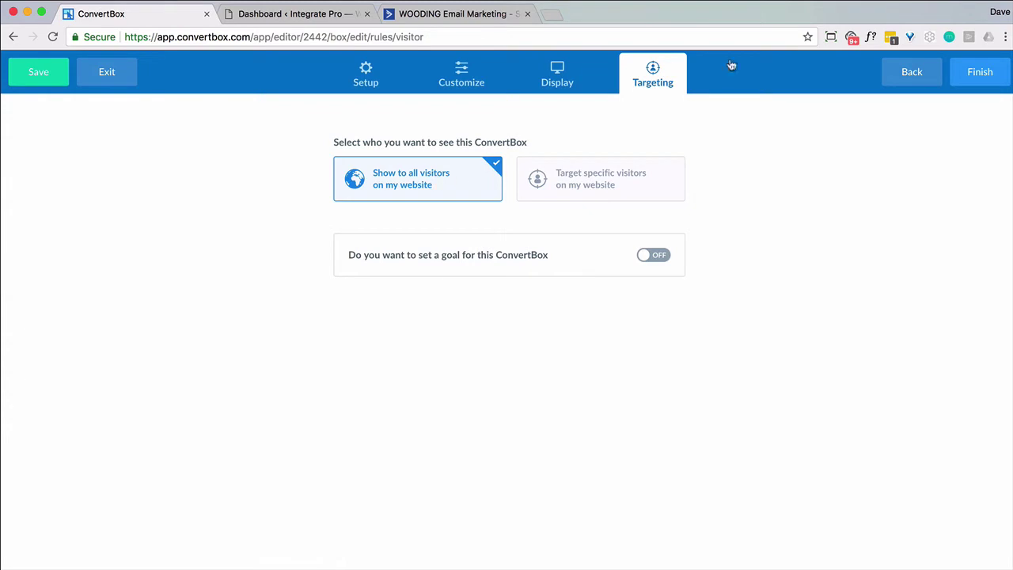
pyautogui.click(967, 70)
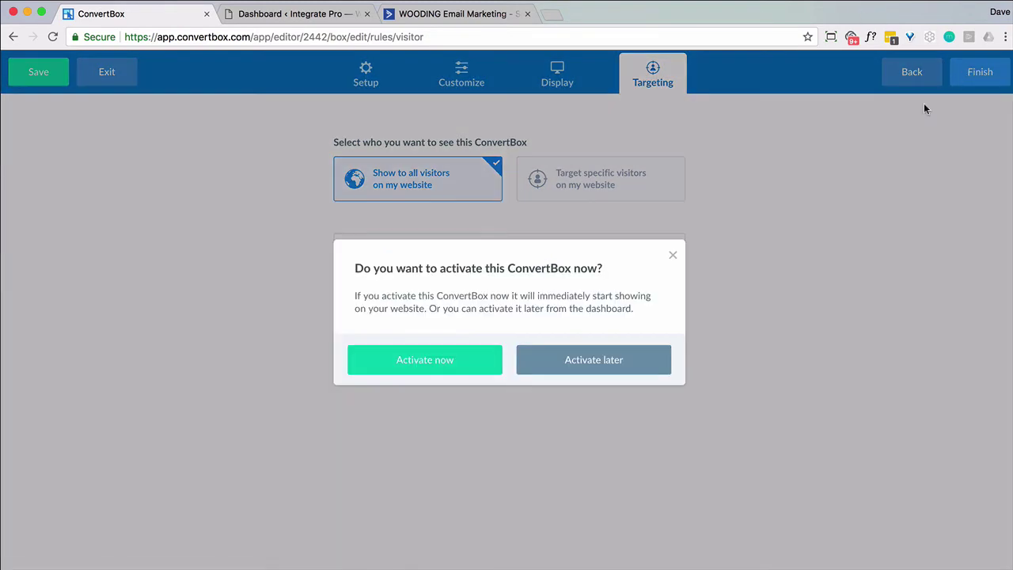
pyautogui.click(476, 362)
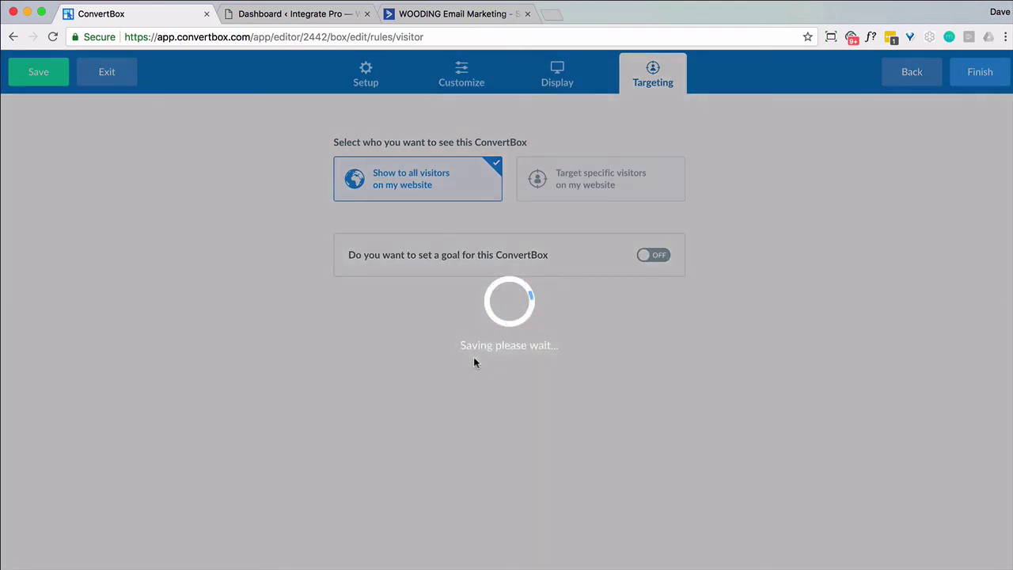
# - Switch to the WordPress admin, install and activate the ConvertBox Auto Embed WordPress plugin, and select its field for the account's unique code
pyautogui.click(293, 14)
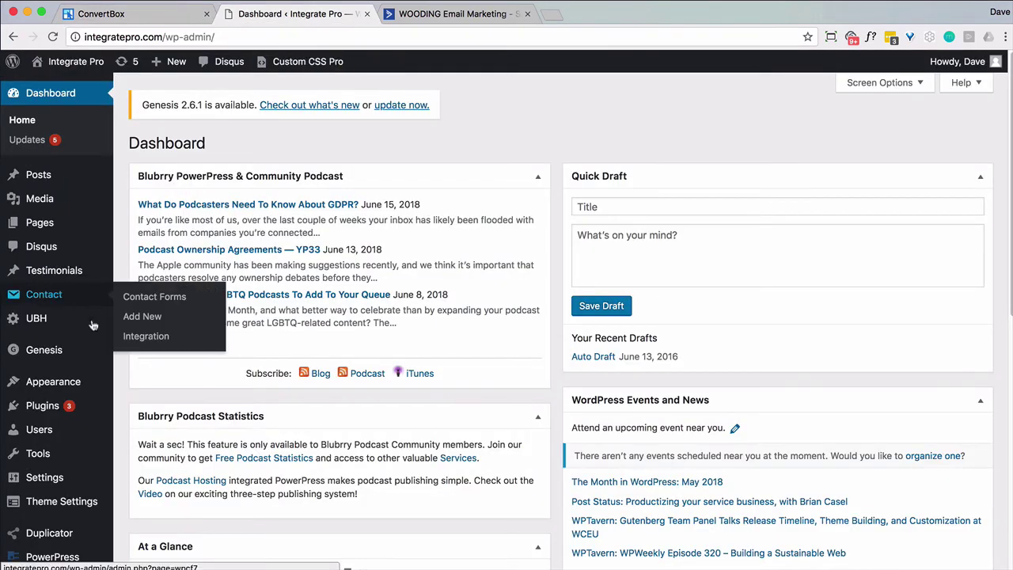
pyautogui.click(147, 409)
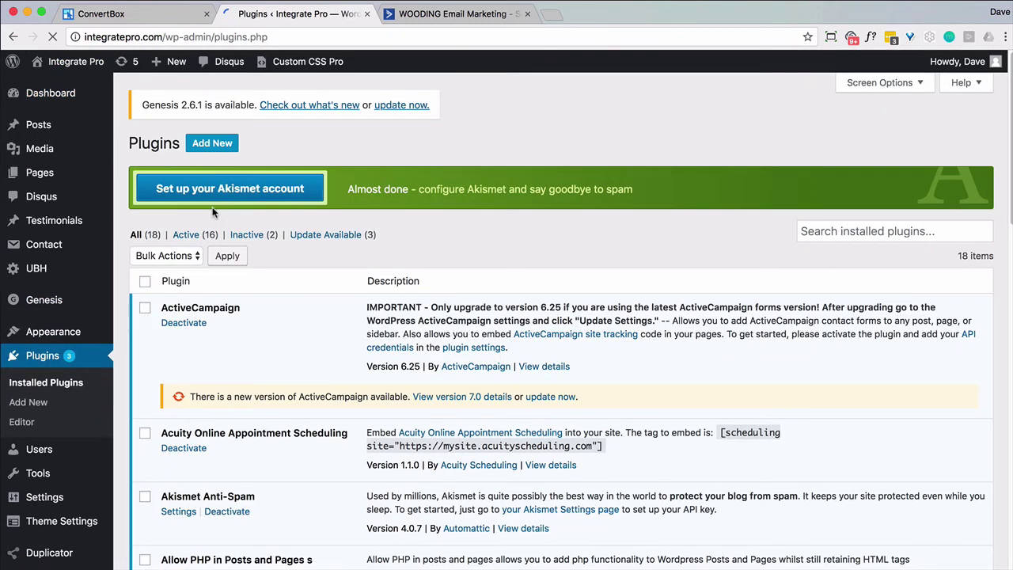
pyautogui.click(212, 143)
pyautogui.click(878, 206)
pyautogui.write('convertbo')
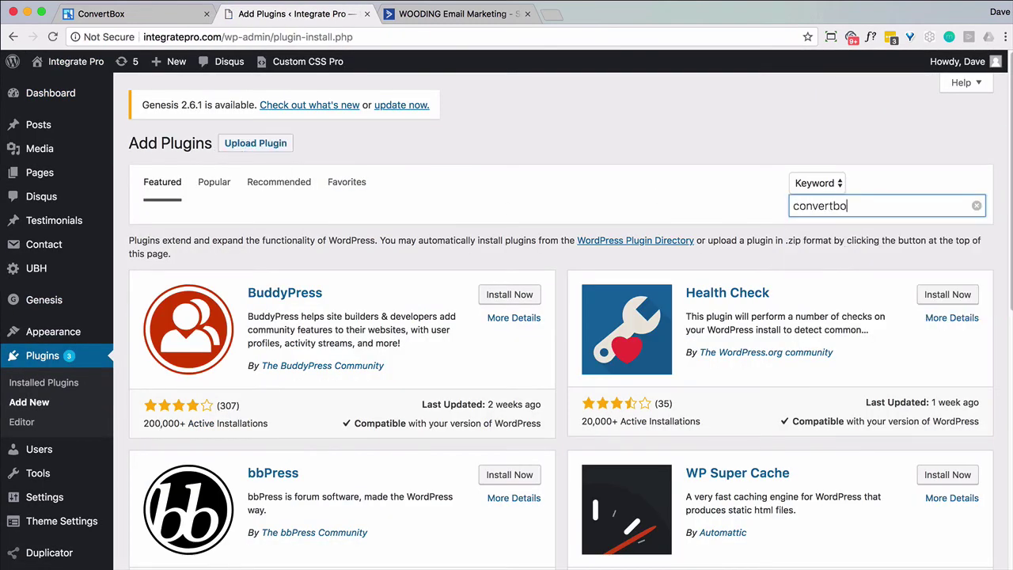
pyautogui.write('x')
pyautogui.click(529, 278)
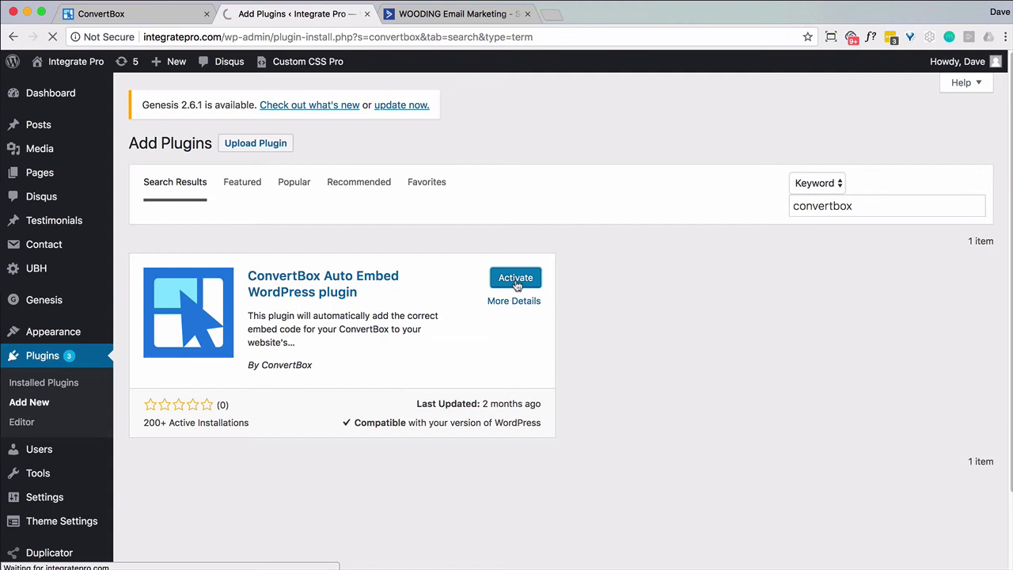
pyautogui.click(522, 402)
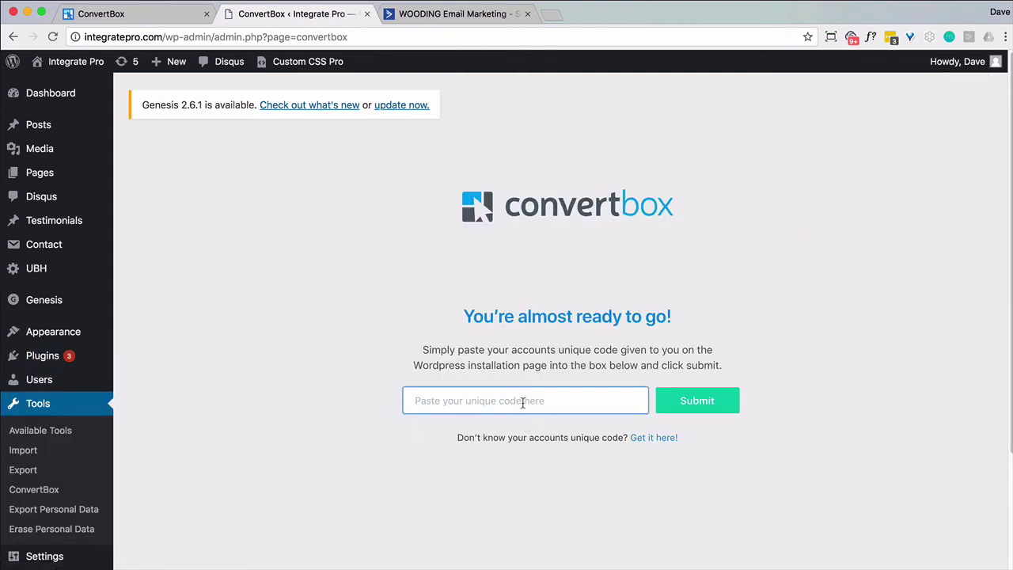
# - Open the site's published Call page in a new tab and choose "Are you a man?" in the modal
pyautogui.click(47, 174)
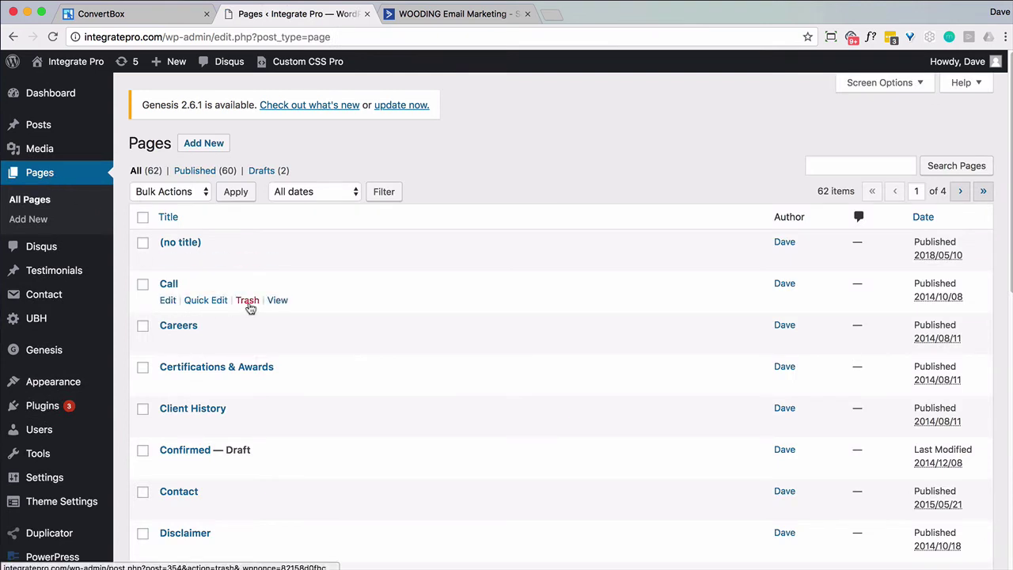
pyautogui.rightClick(277, 300)
pyautogui.click(316, 309)
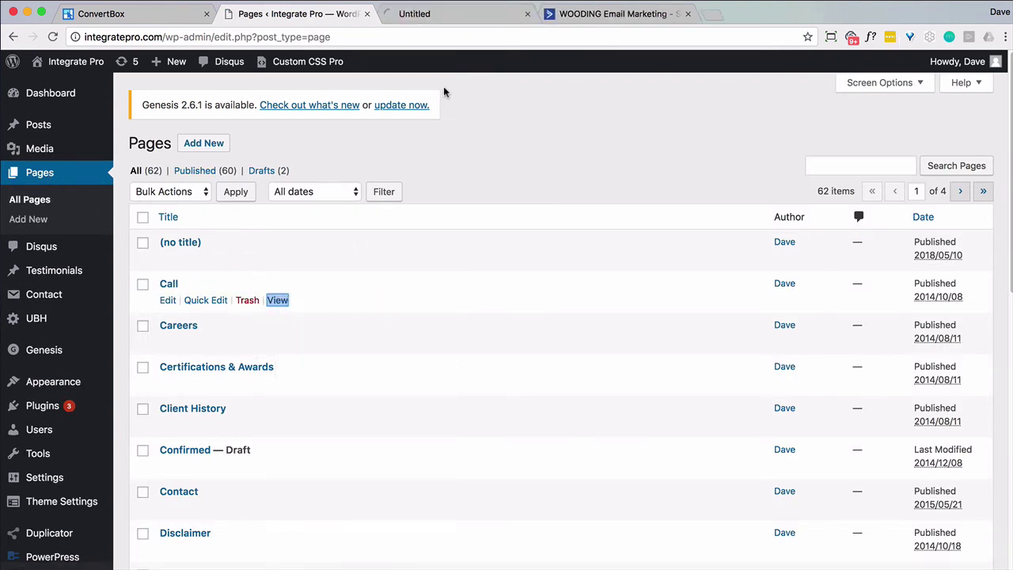
pyautogui.click(443, 17)
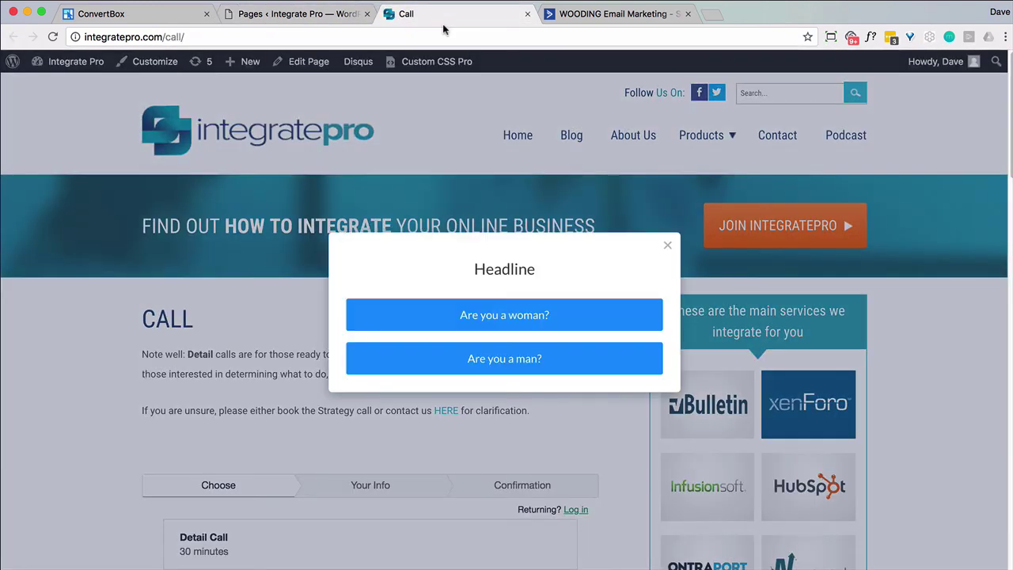
pyautogui.click(497, 358)
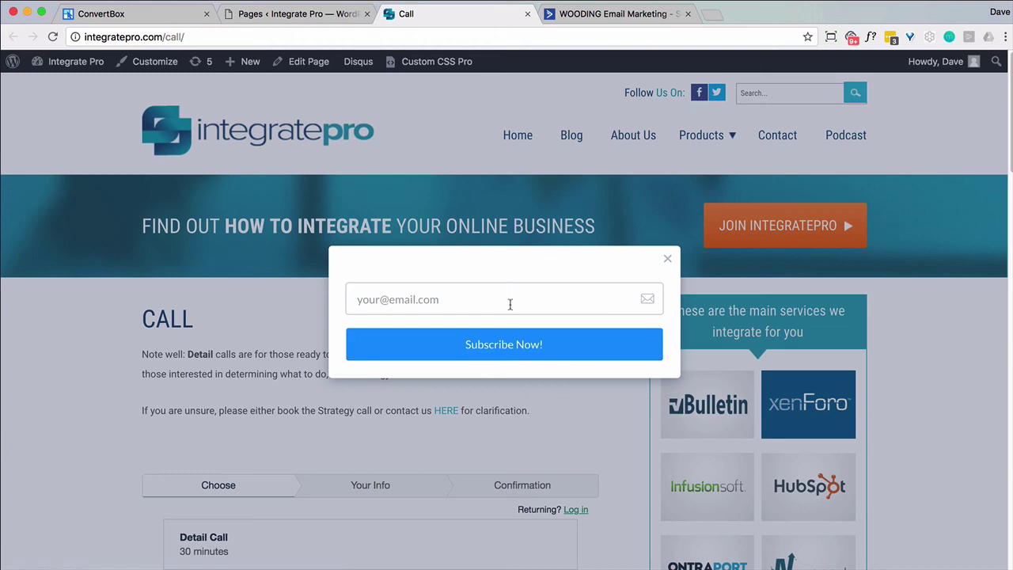